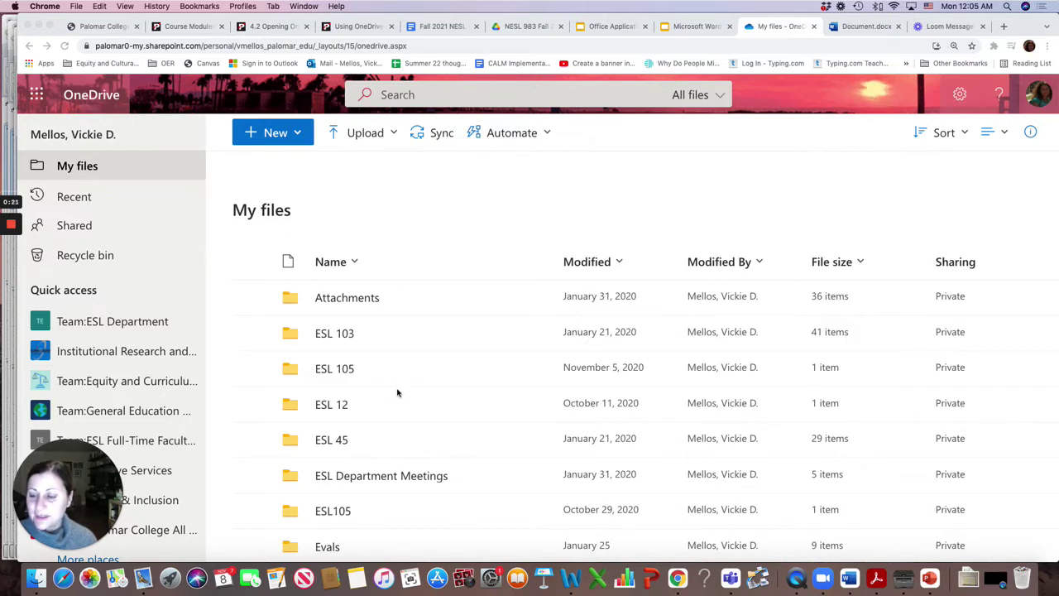
Look through the course folders and loose files stored in My files.
scroll(367, 352, "down", 1)
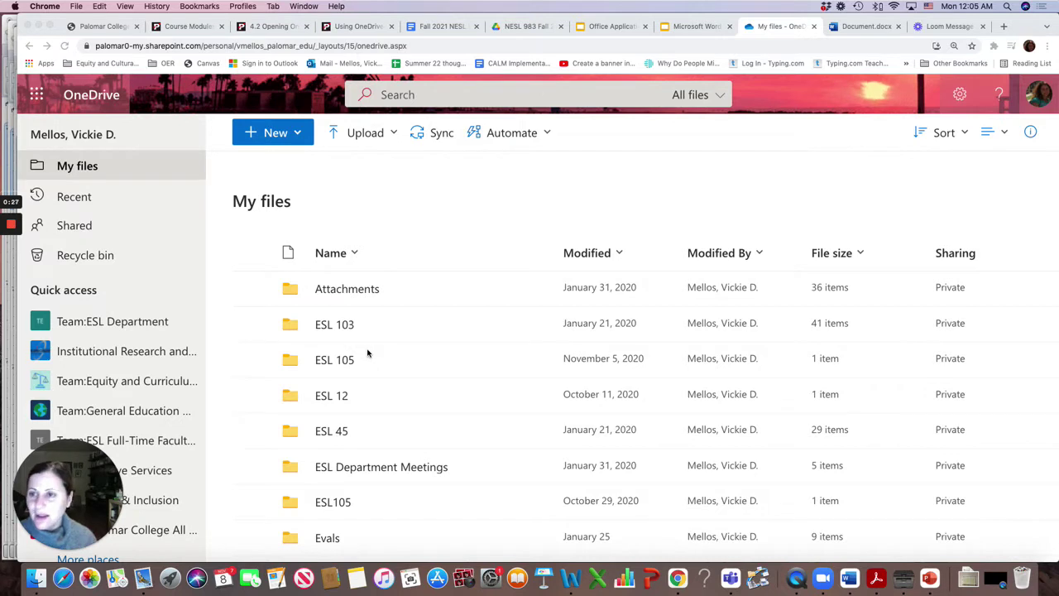
scroll(296, 228, "down", 1)
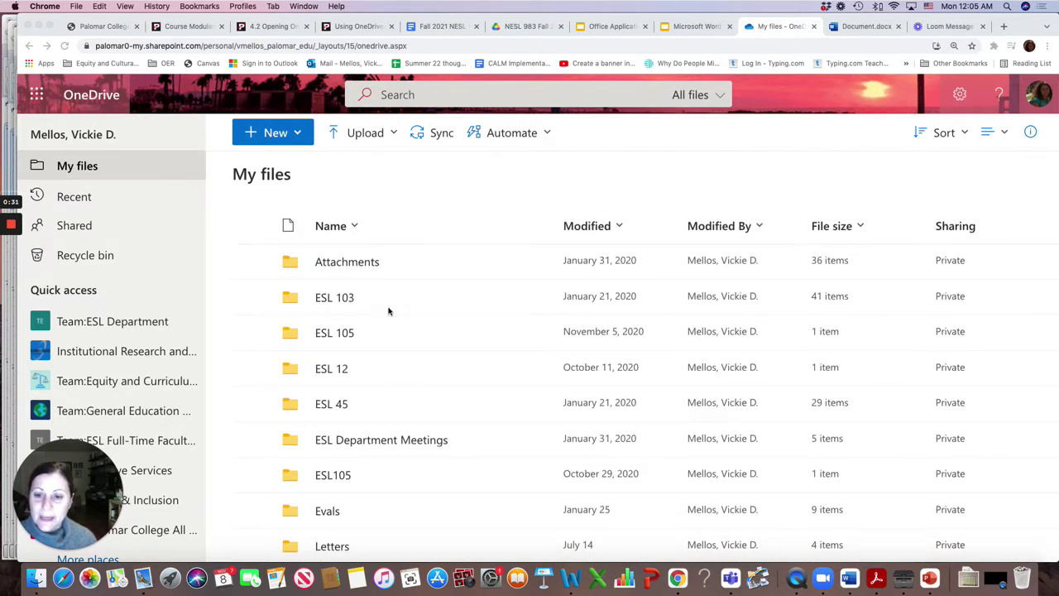
scroll(334, 300, "down", 5)
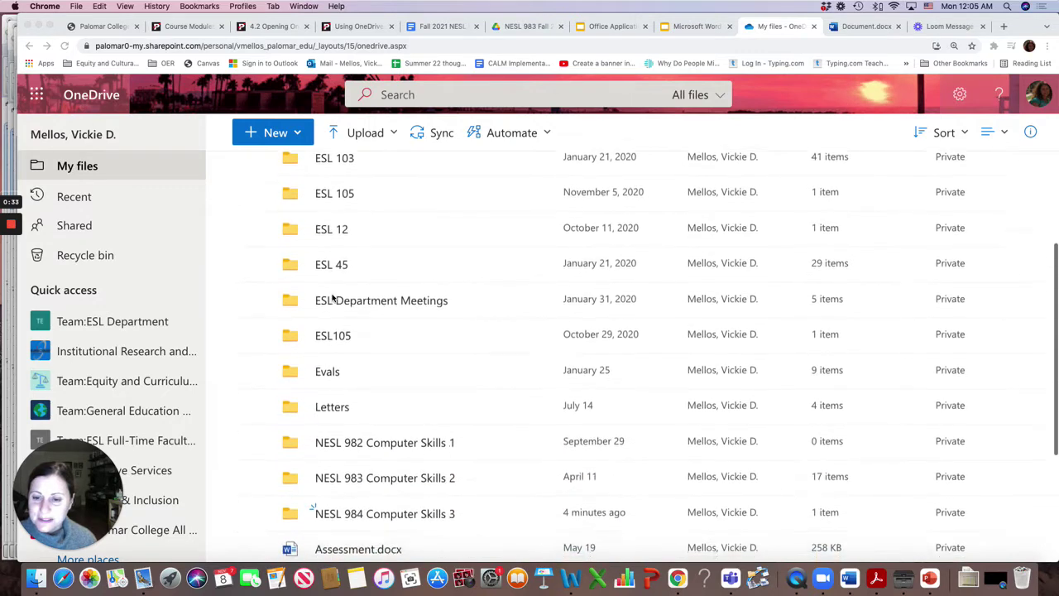
scroll(333, 299, "down", 2)
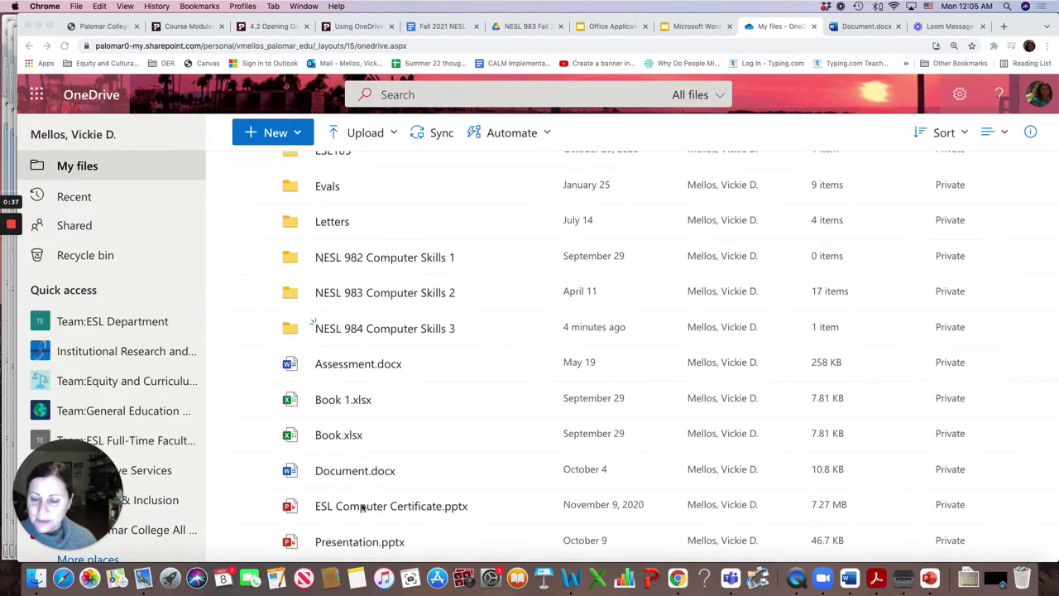
scroll(314, 459, "up", 5)
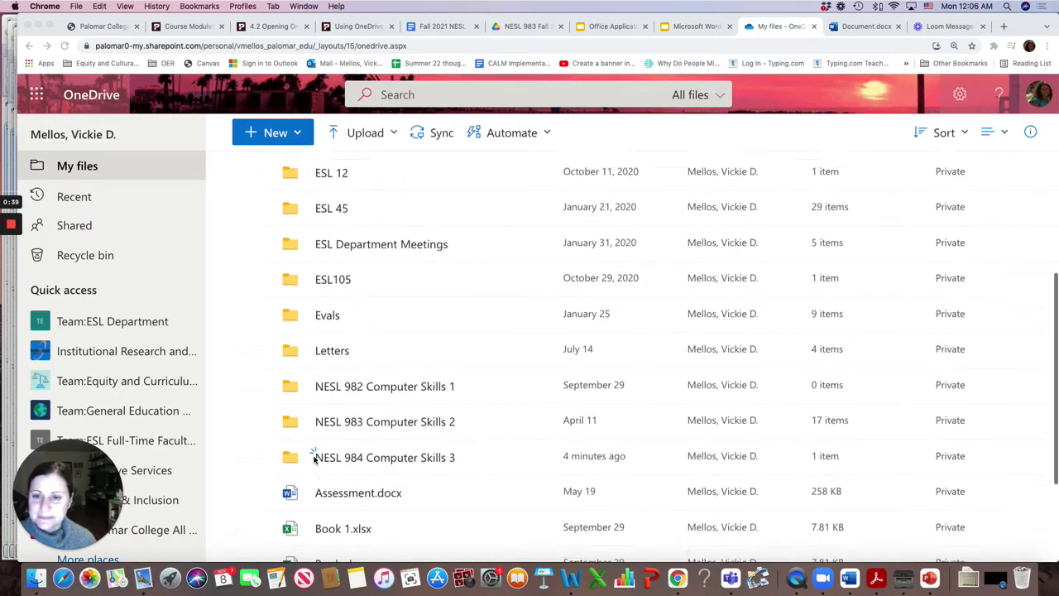
scroll(293, 286, "up", 3)
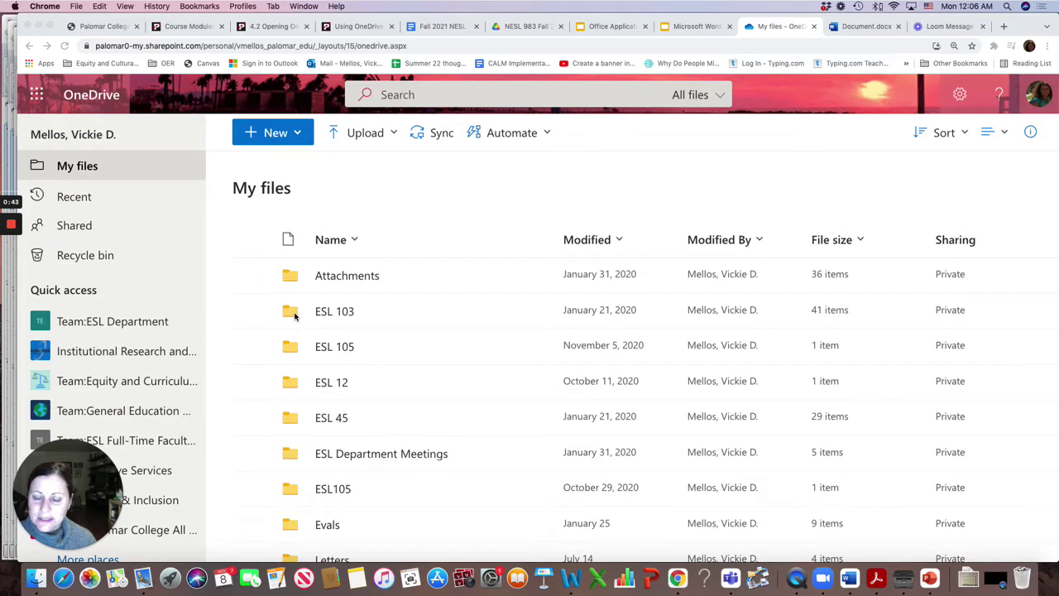
Open the ESL 103 folder, review its subfolders and files, and return to My files.
left_click(294, 315)
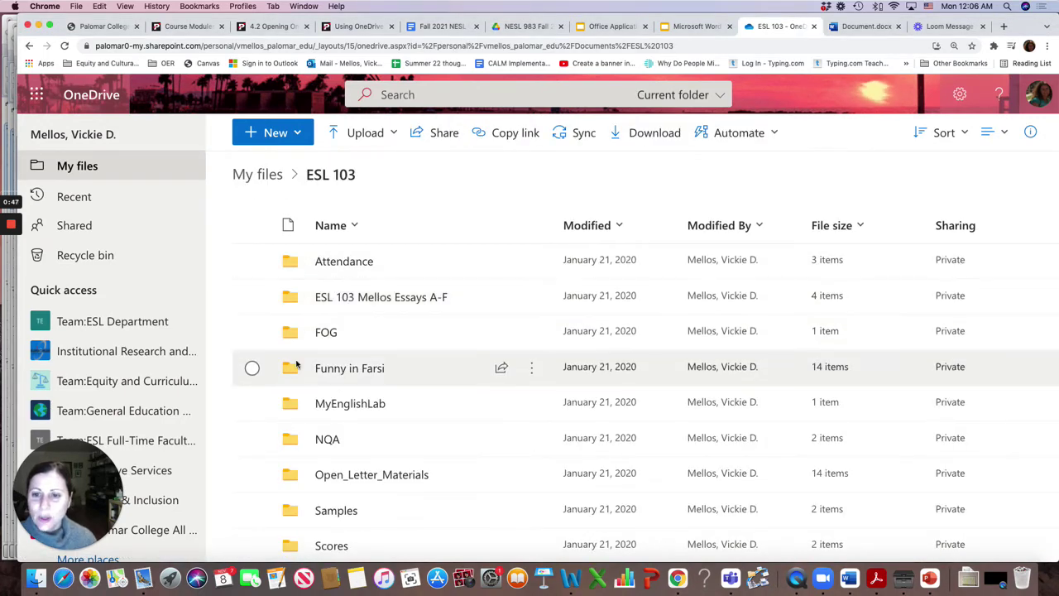
scroll(296, 364, "down", 4)
scroll(296, 364, "down", 12)
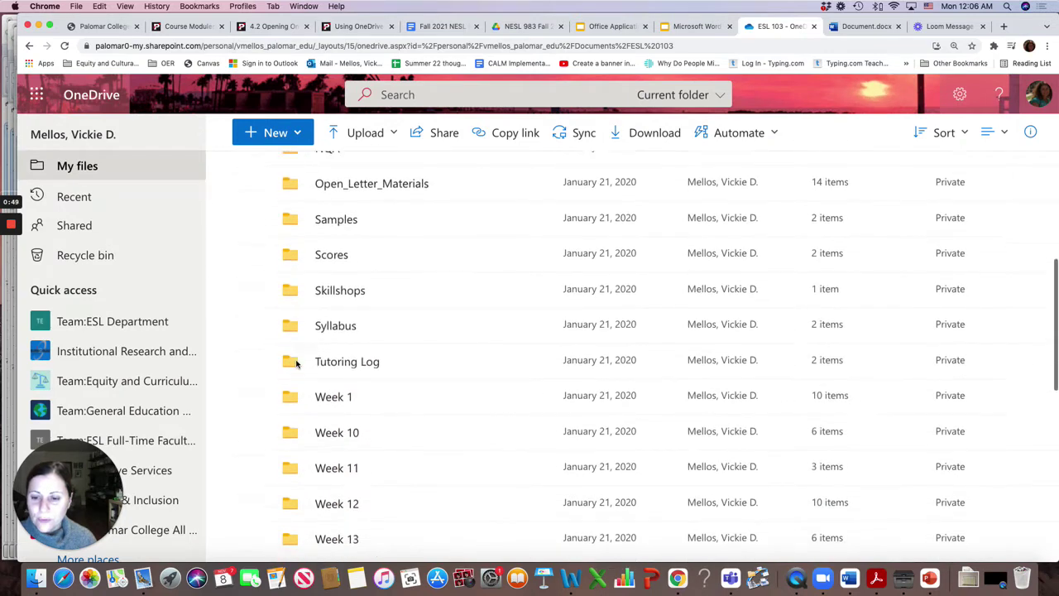
scroll(296, 364, "down", 6)
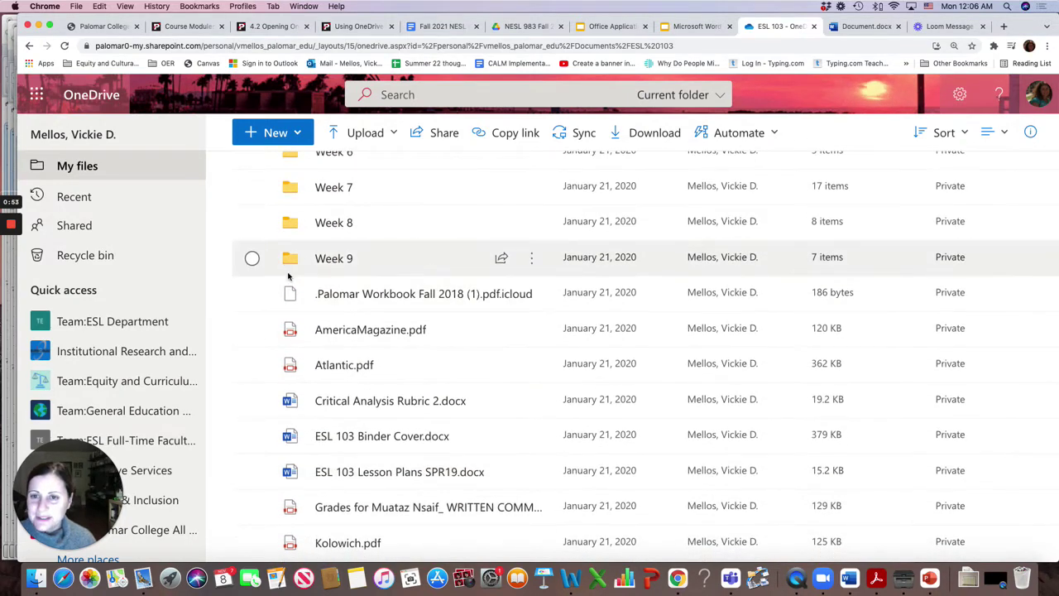
scroll(294, 347, "up", 20)
scroll(288, 276, "up", 3)
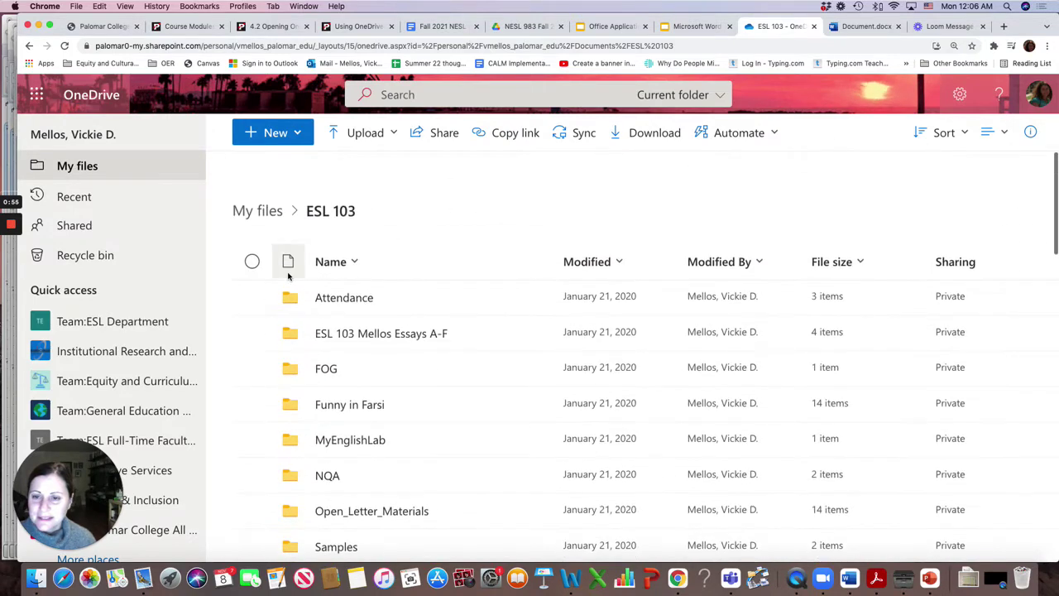
left_click(256, 212)
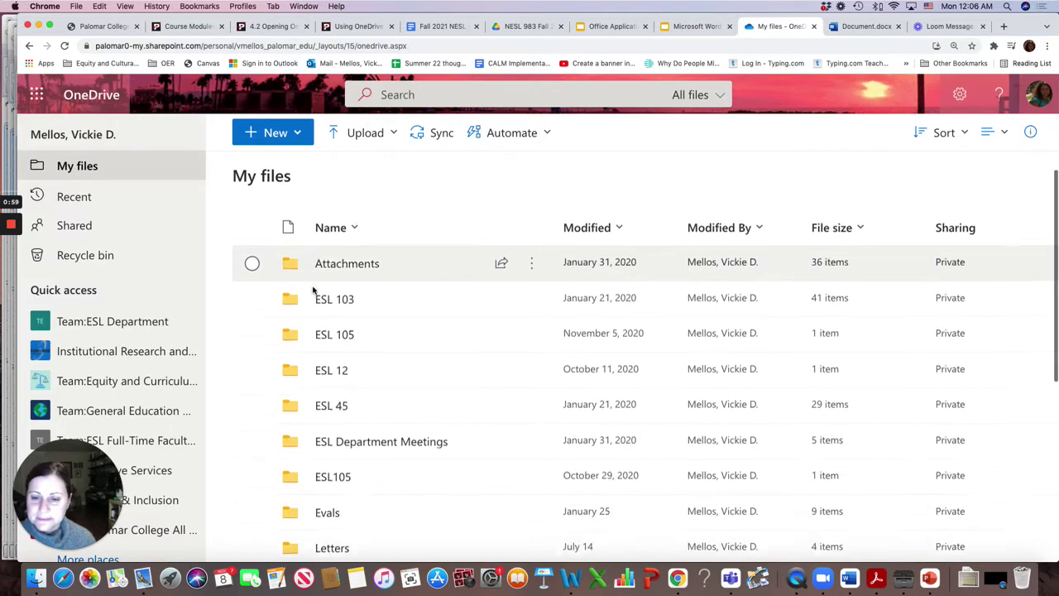
Open the NESL 983 Computer Skills 2 folder, review its files, and return to My files.
scroll(311, 288, "down", 2)
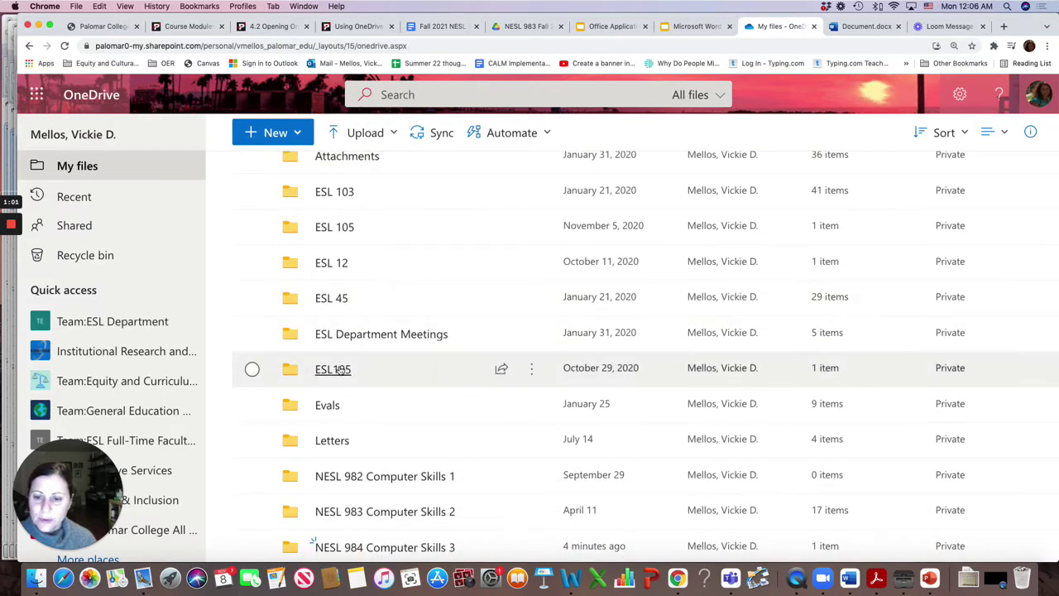
scroll(339, 370, "down", 3)
scroll(338, 370, "down", 2)
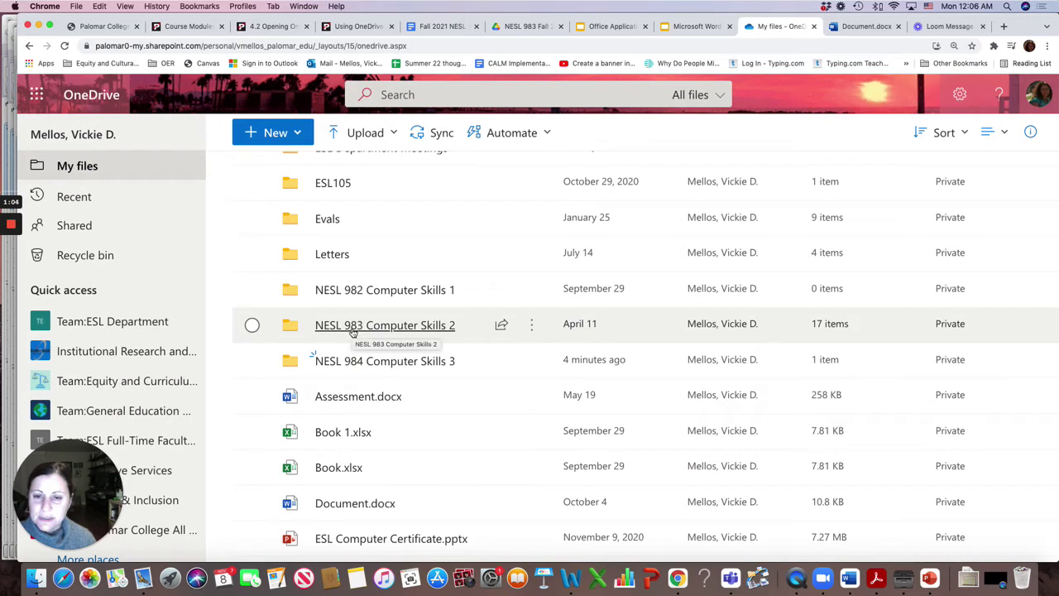
left_click(353, 325)
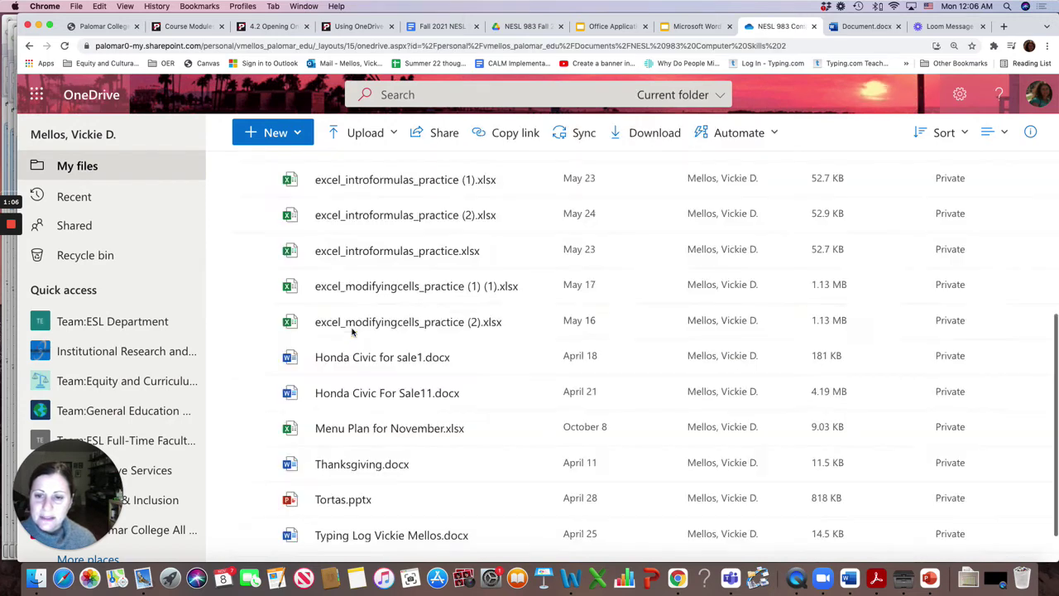
mouse_move(352, 331)
scroll(352, 331, "up", 5)
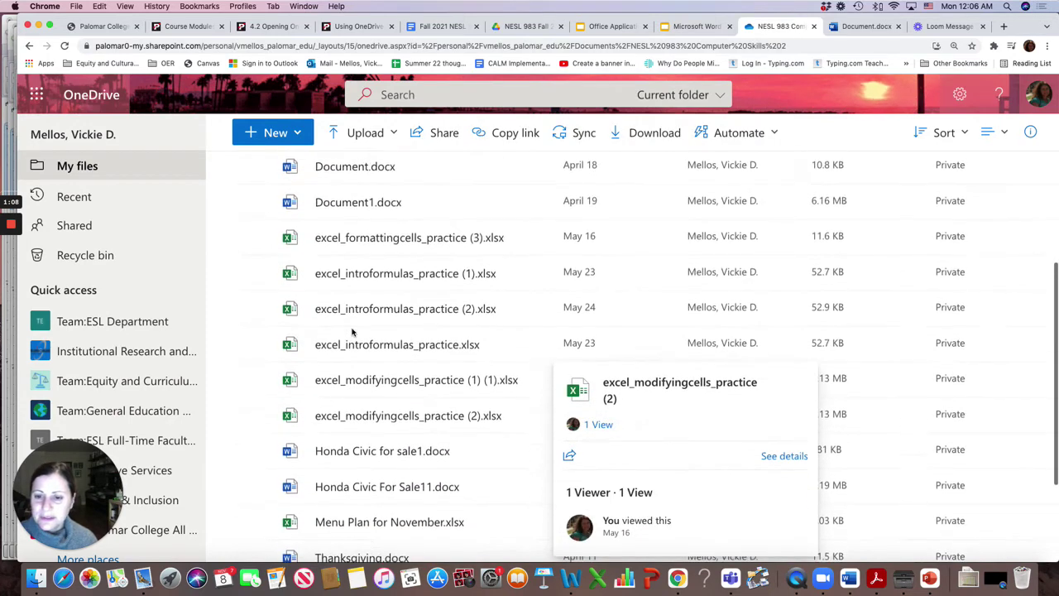
scroll(352, 331, "up", 2)
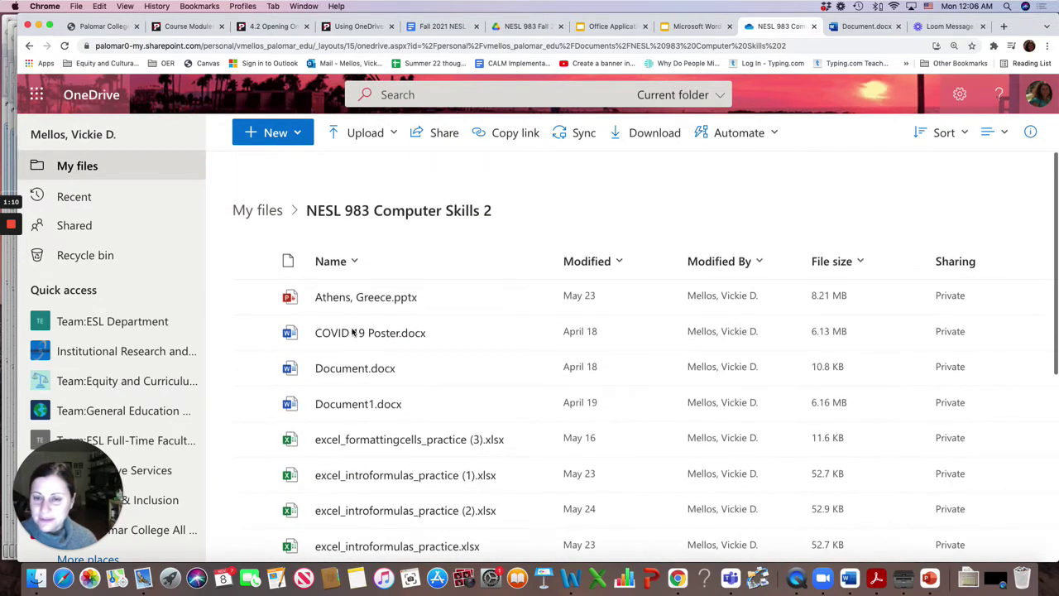
left_click(256, 212)
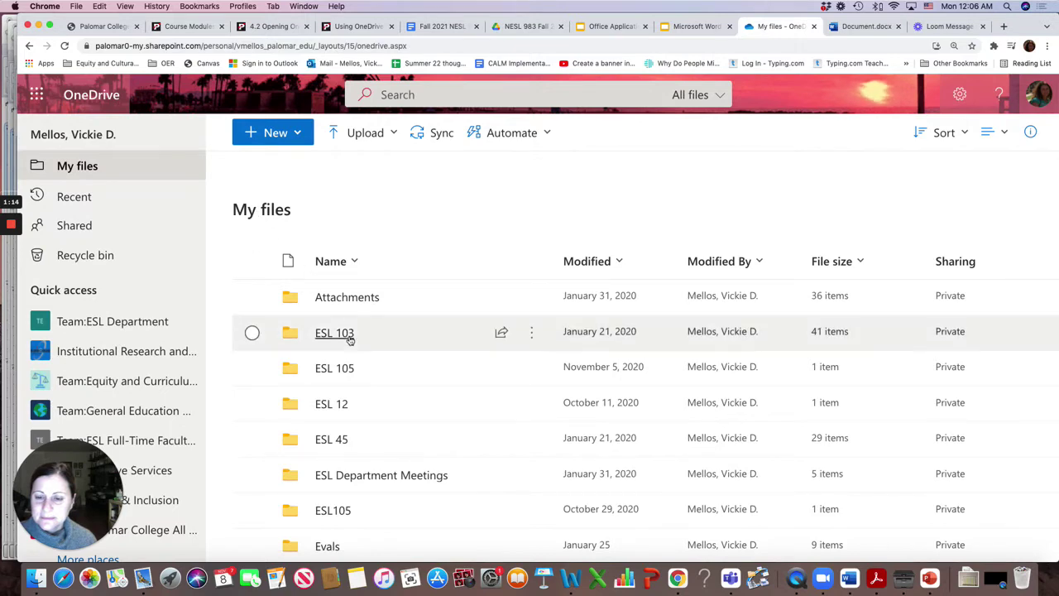
Examine the My files list, comparing the folders with the Word, Excel and PowerPoint files stored outside them.
scroll(349, 341, "down", 2)
scroll(349, 341, "down", 3)
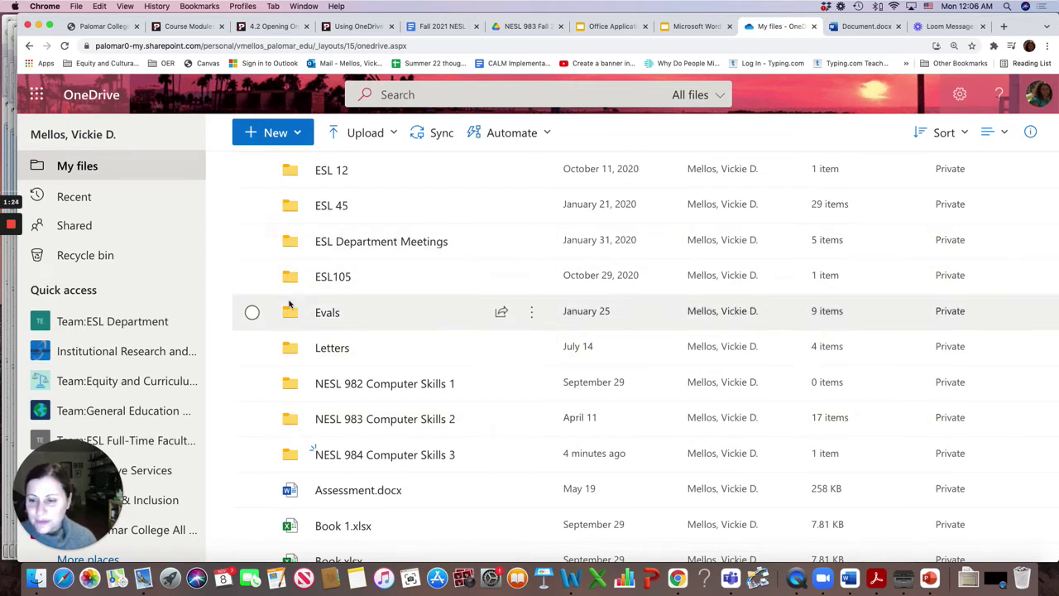
scroll(288, 304, "up", 2)
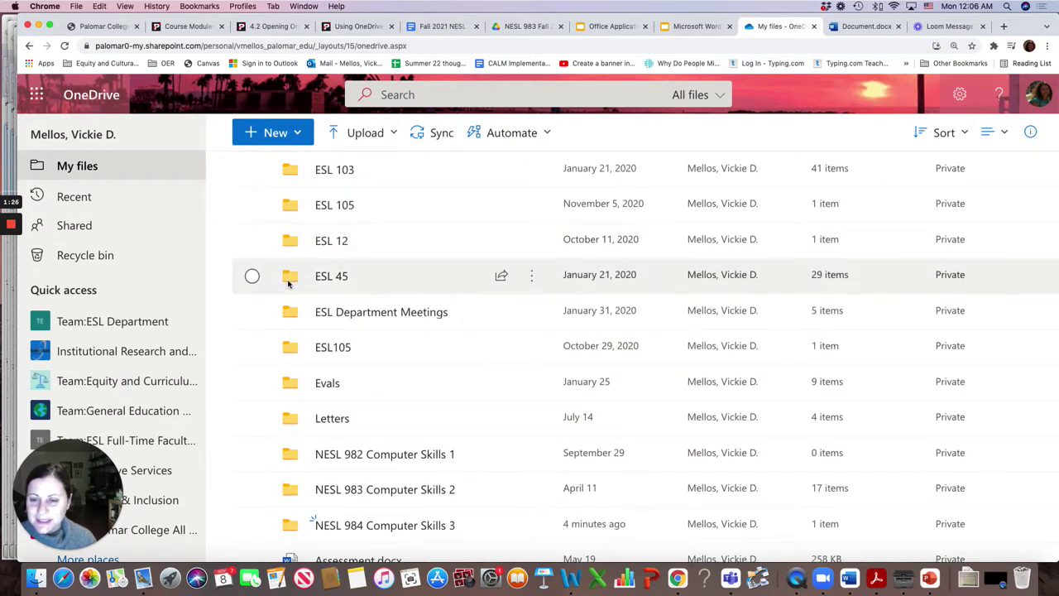
scroll(287, 311, "down", 5)
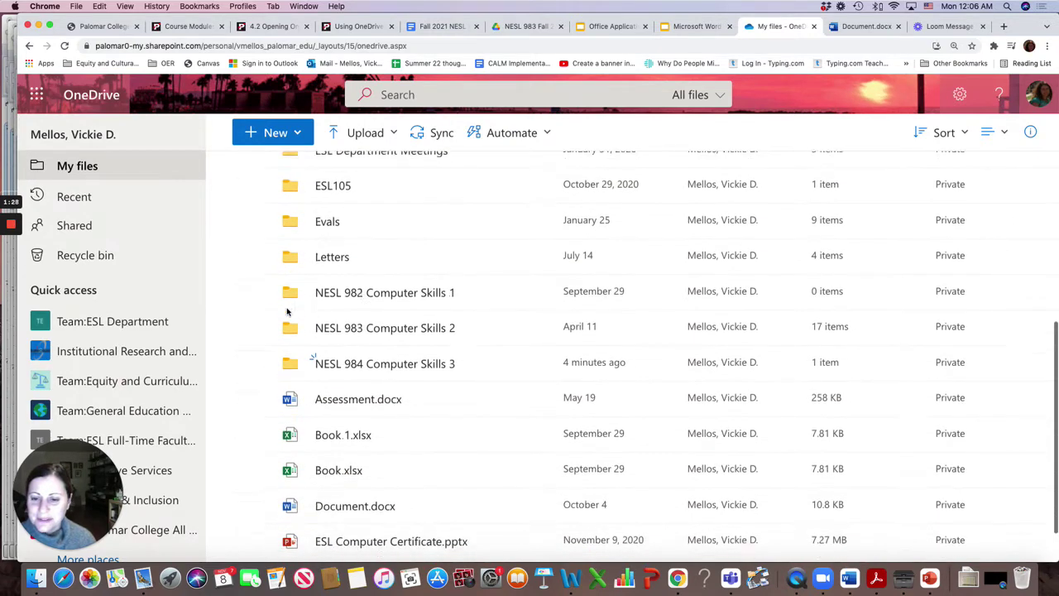
scroll(288, 331, "down", 1)
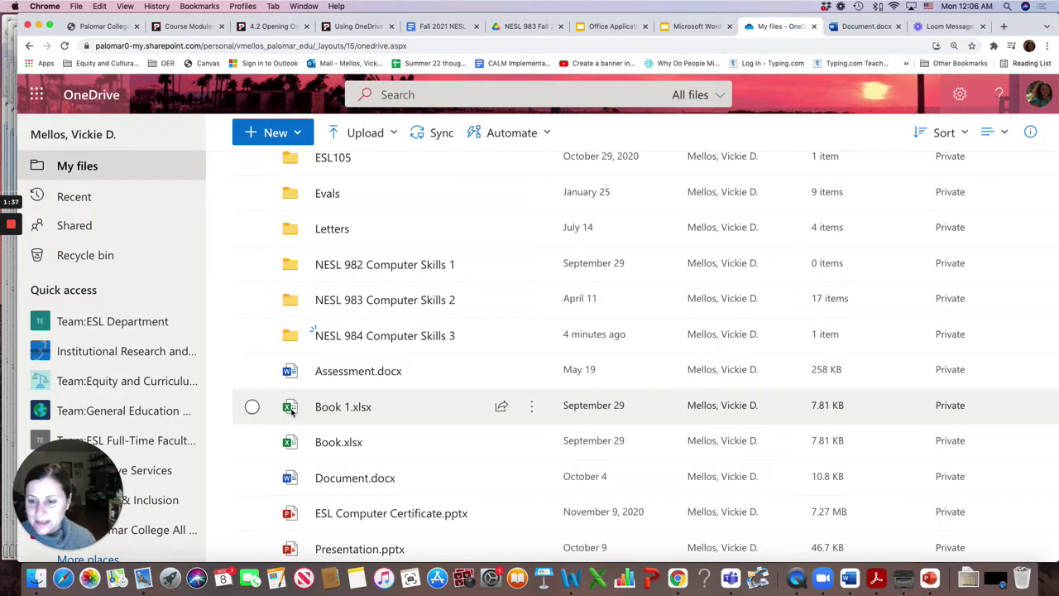
scroll(296, 413, "down", 1)
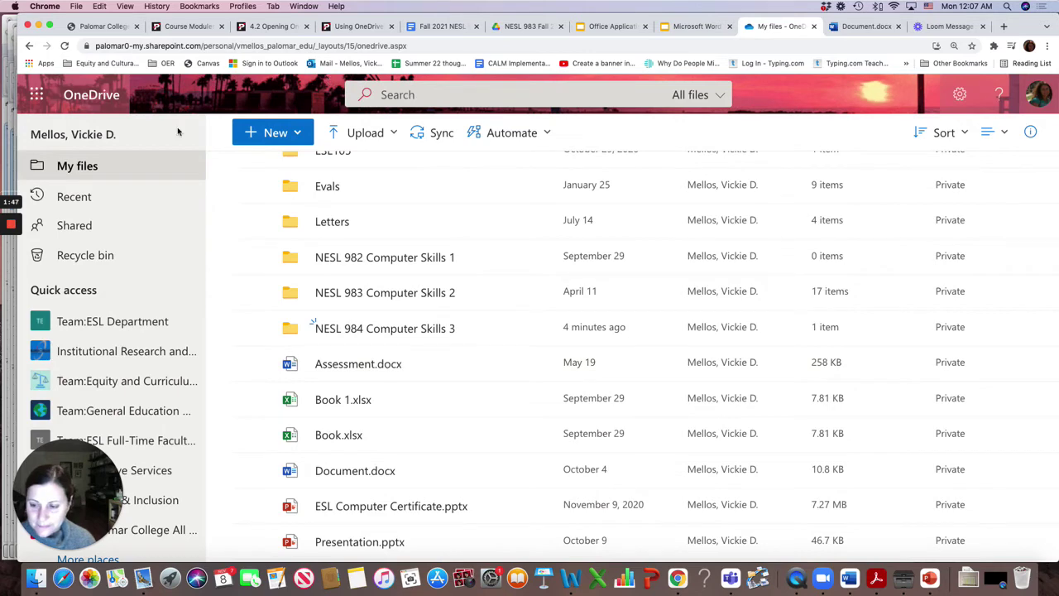
mouse_move(11, 230)
left_click(11, 270)
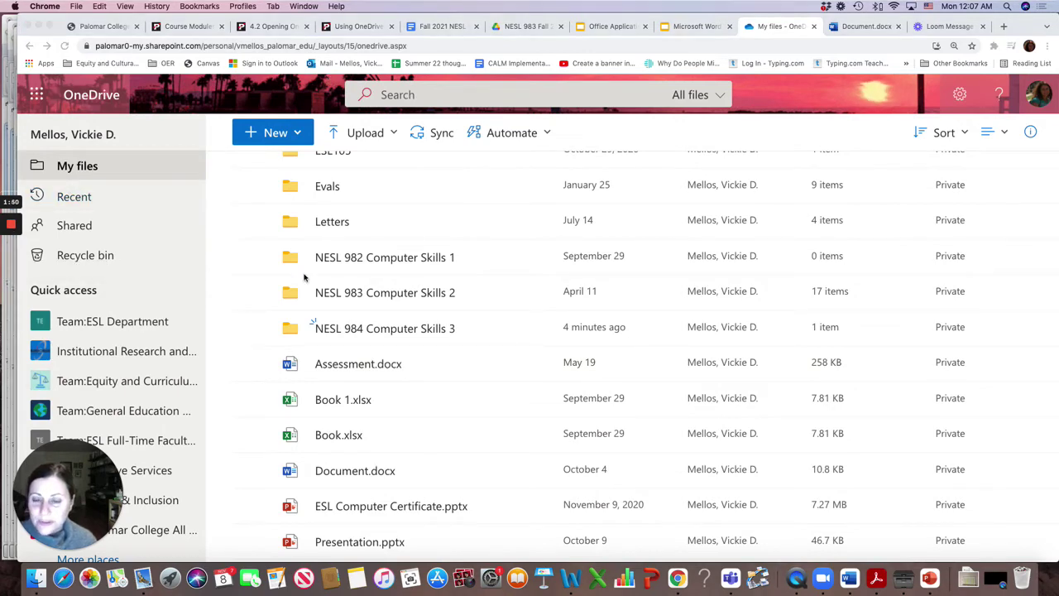
scroll(331, 298, "up", 2)
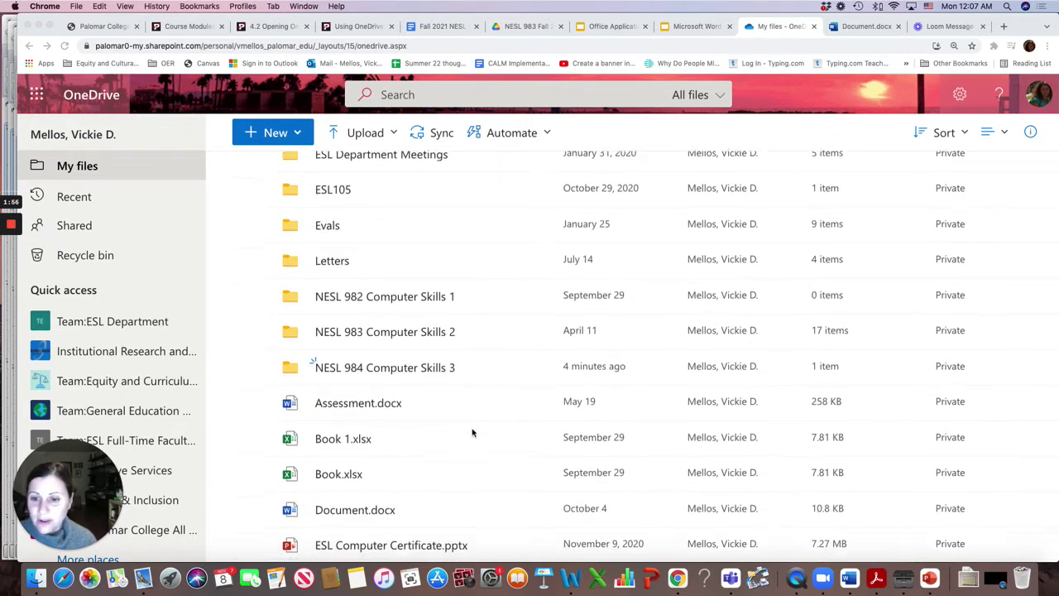
scroll(473, 433, "down", 1)
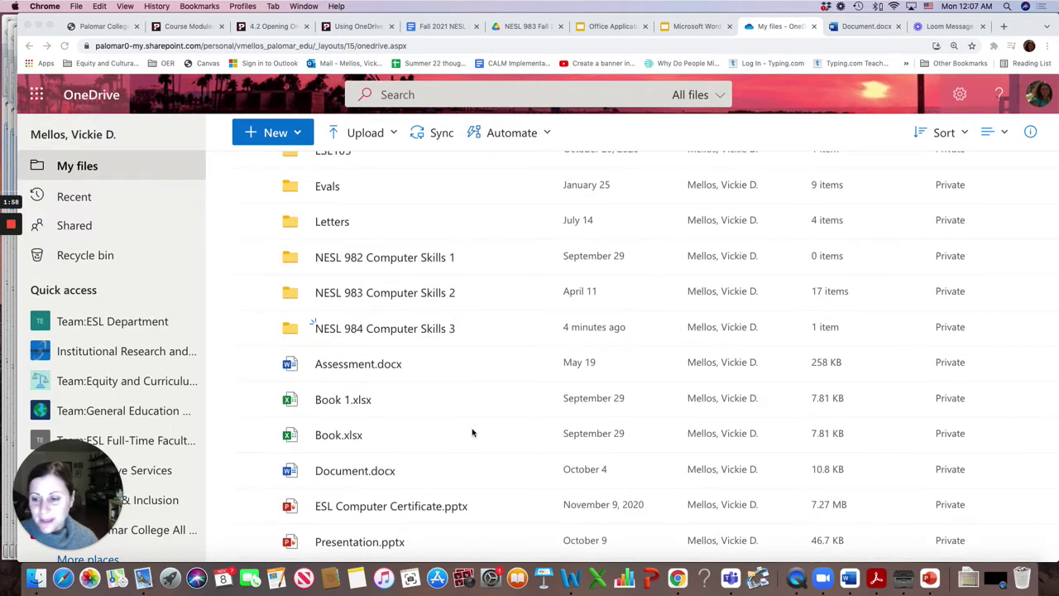
Try to create a folder named NESL 984 Computer Skills 3 in My files.
scroll(472, 432, "up", 8)
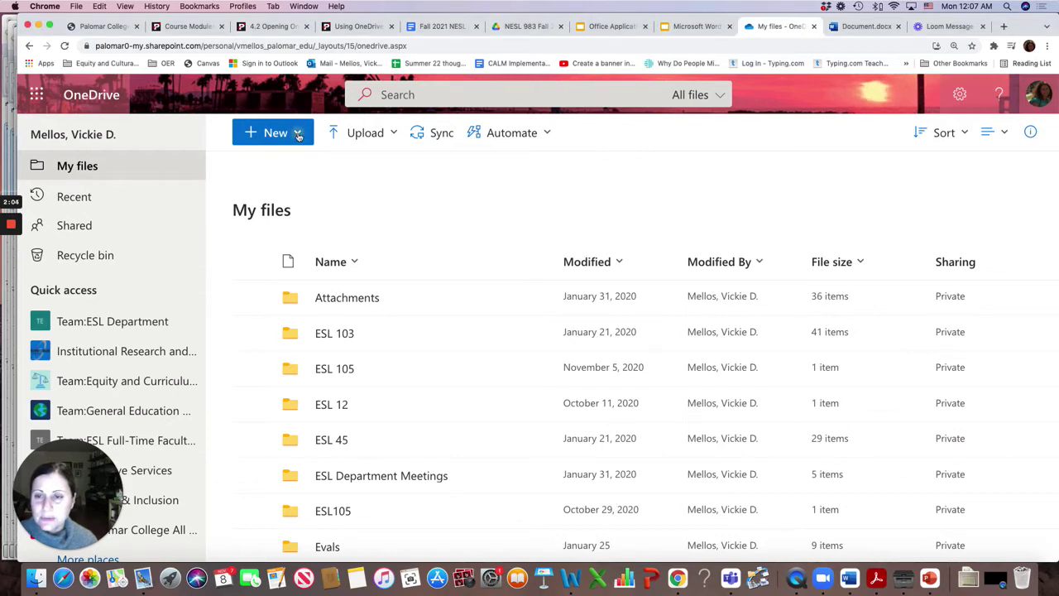
left_click(298, 135)
left_click(269, 168)
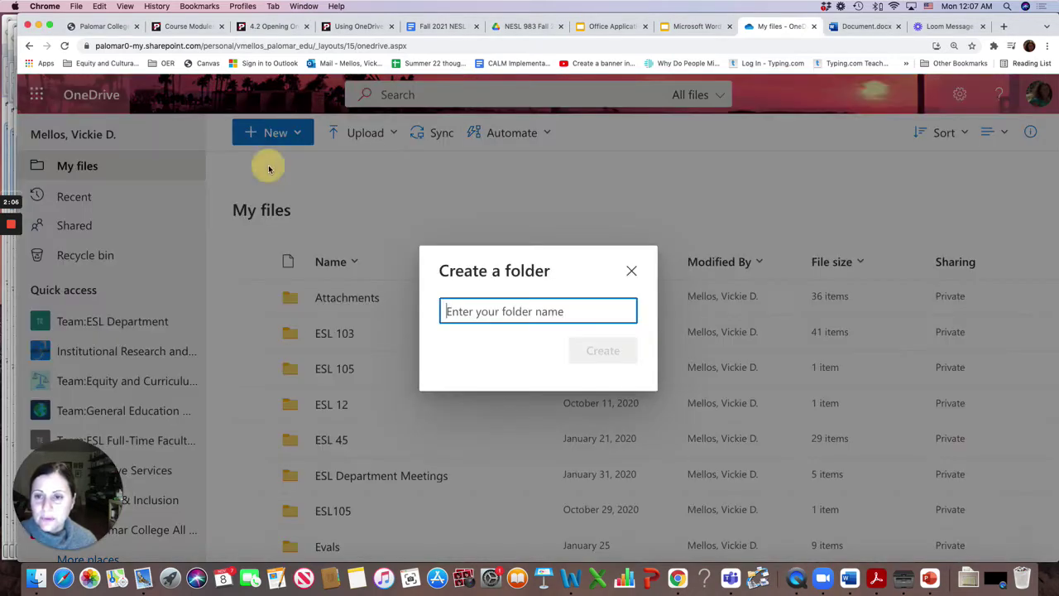
type("NES")
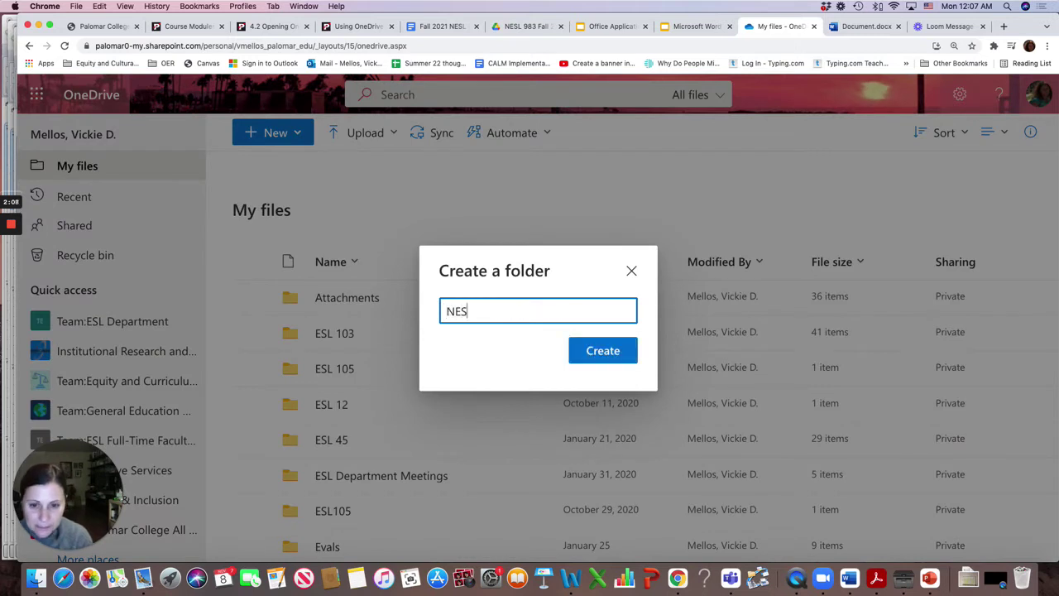
type("L 984 Compu")
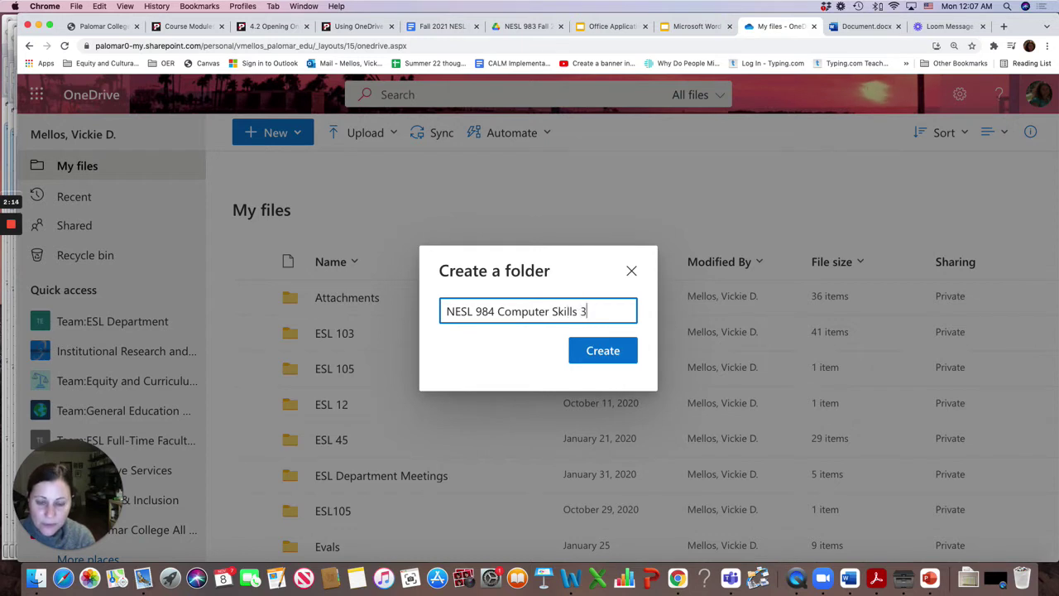
type("ter Skills 3")
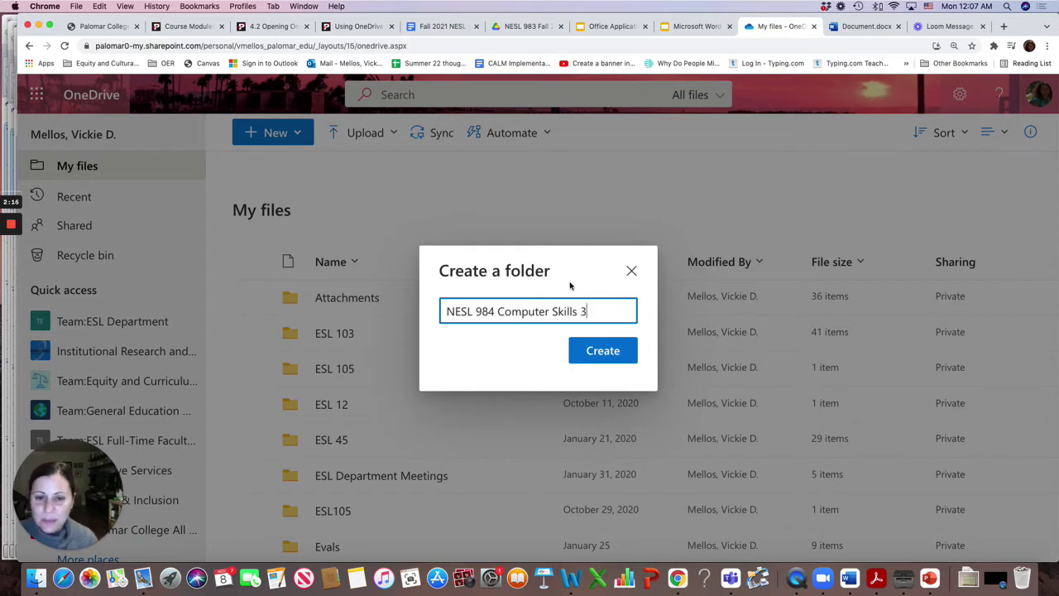
left_click(597, 351)
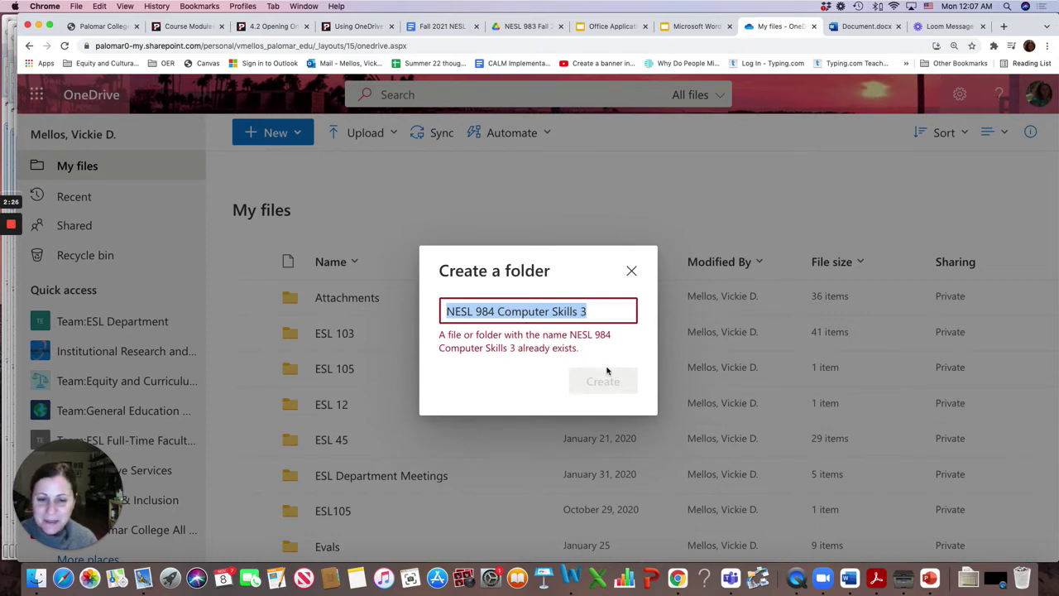
left_click(632, 280)
scroll(549, 390, "down", 5)
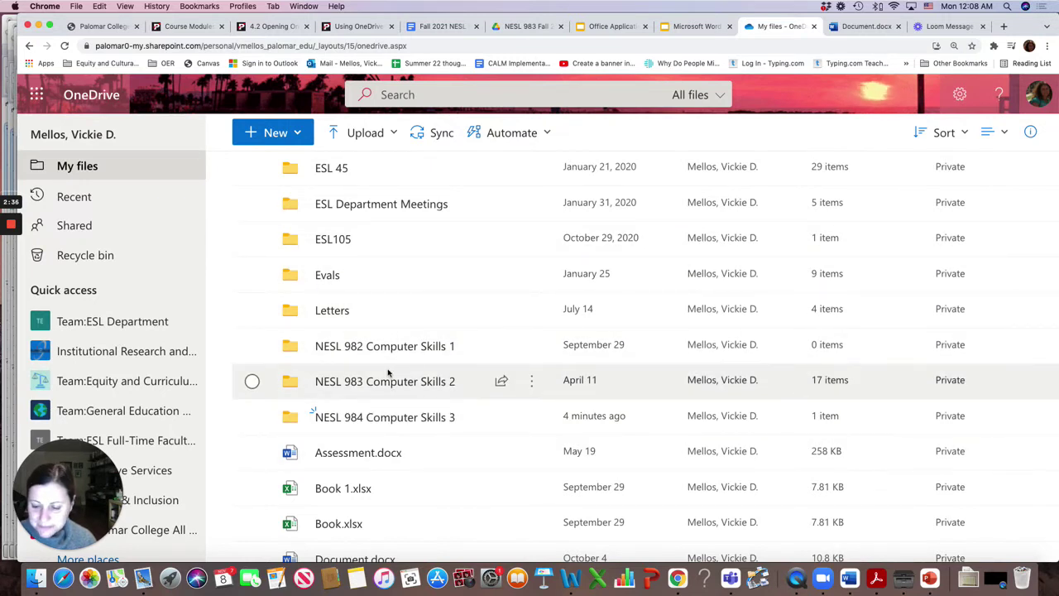
Review the item types that can be created in My files, from folder and Word document to Forms for Excel and link.
mouse_move(10, 259)
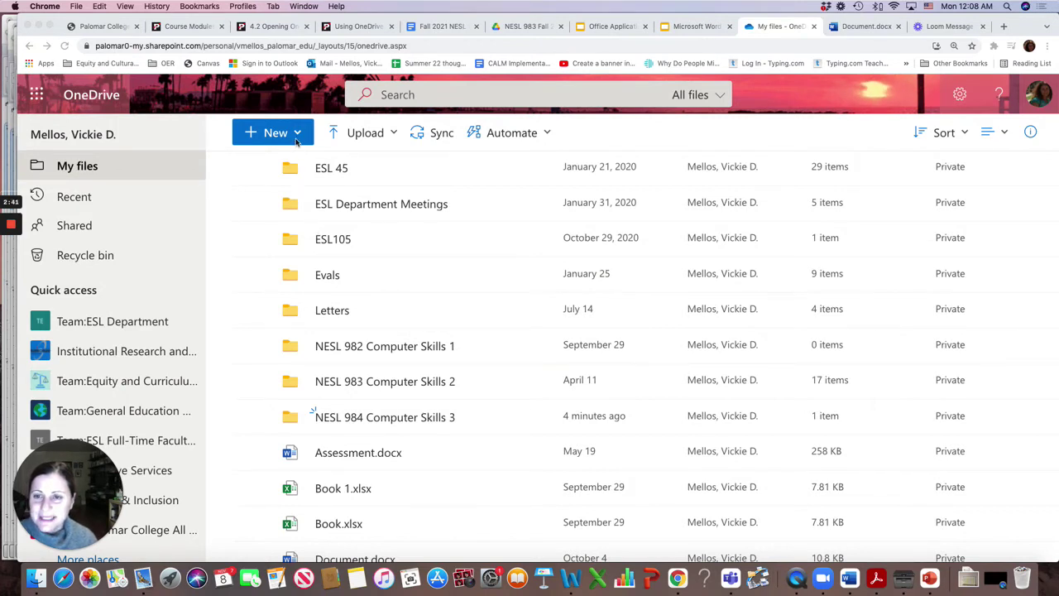
left_click(297, 137)
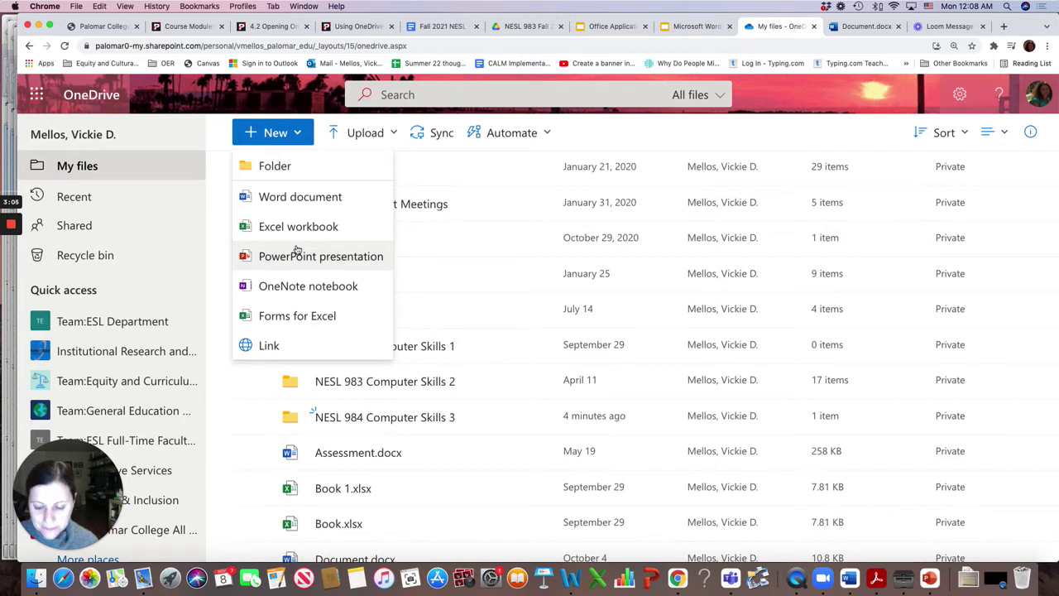
mouse_move(12, 237)
left_click(12, 271)
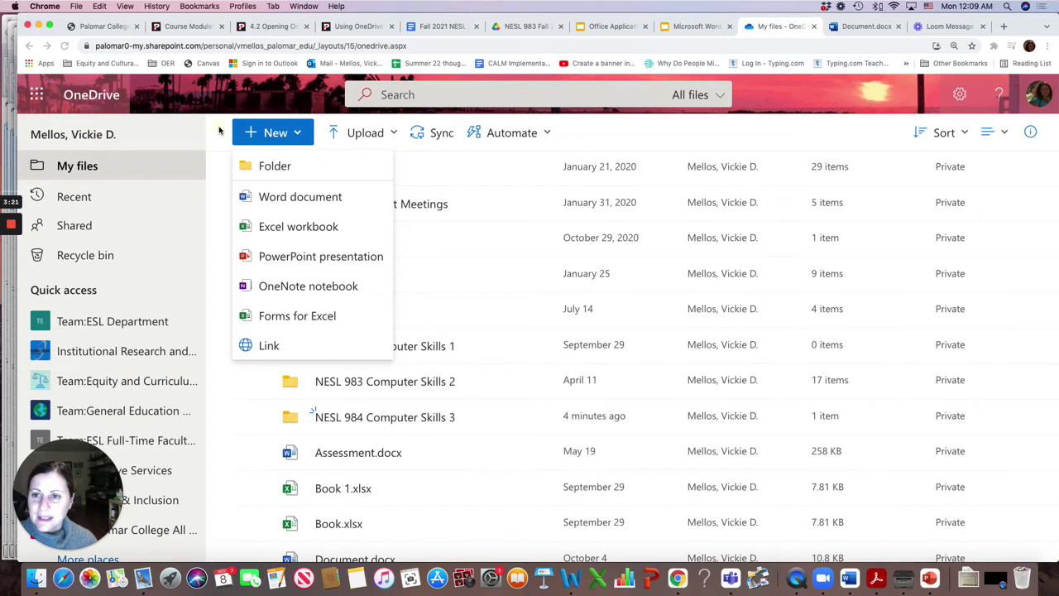
Open the Office 365 app launcher and review its apps, including Outlook, Word, Excel, PowerPoint and Forms.
left_click(37, 95)
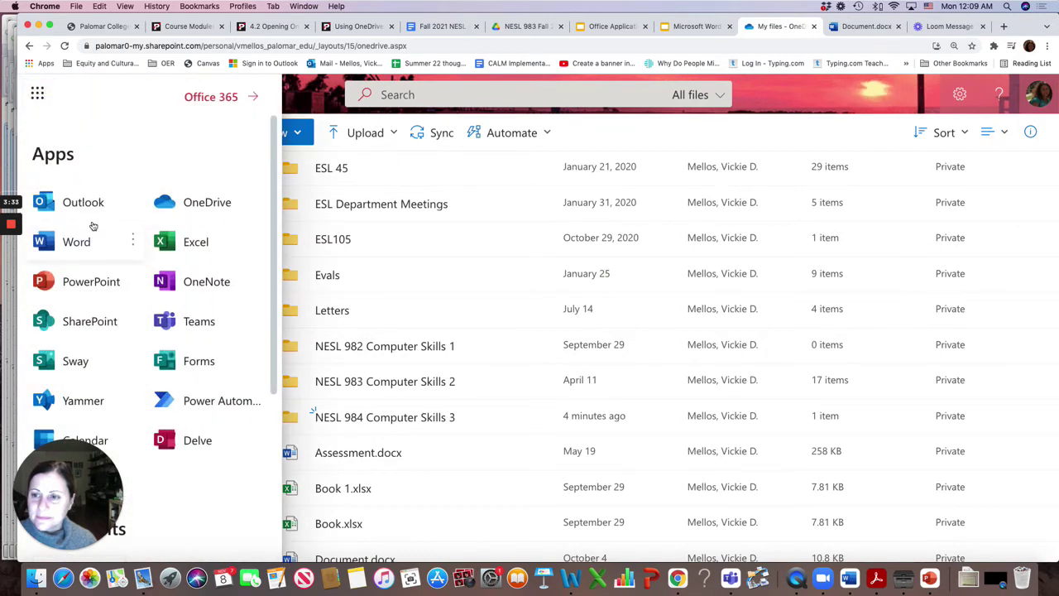
scroll(87, 222, "down", 2)
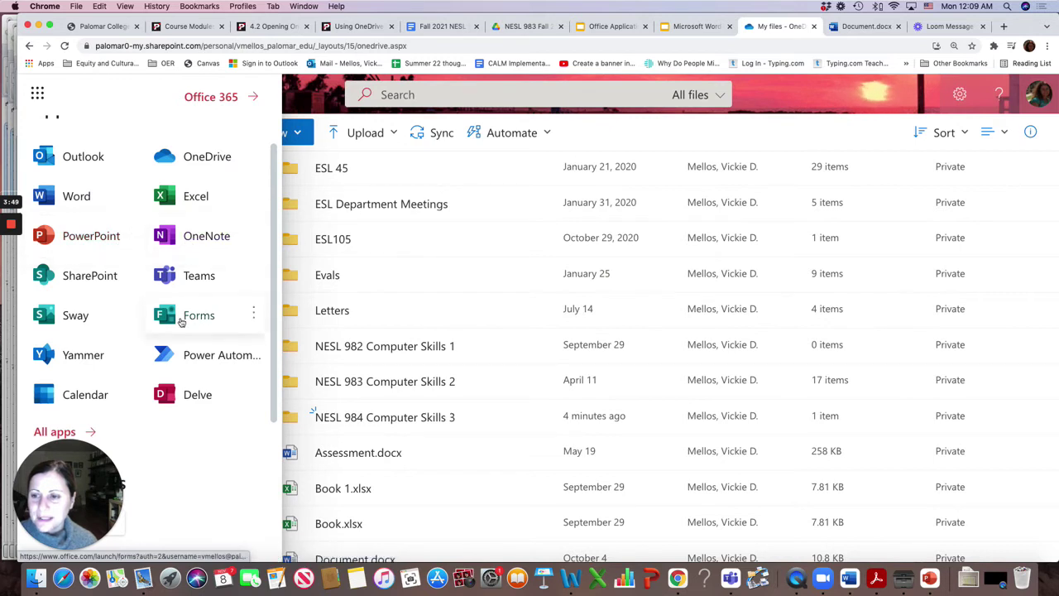
scroll(166, 331, "down", 2)
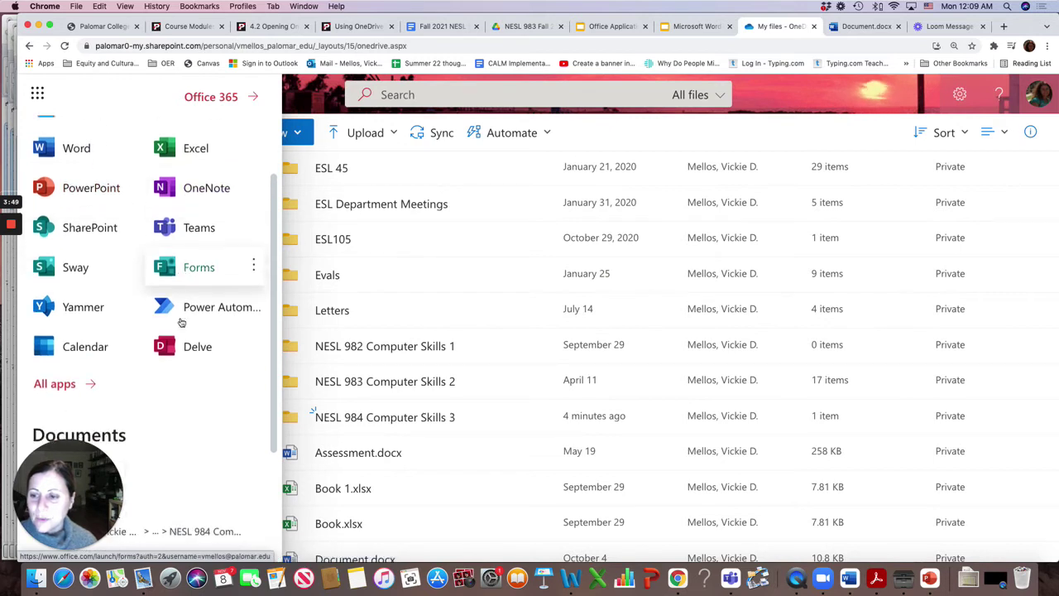
Browse the full list of Office 365 apps and return to the launcher's main app list.
left_click(54, 384)
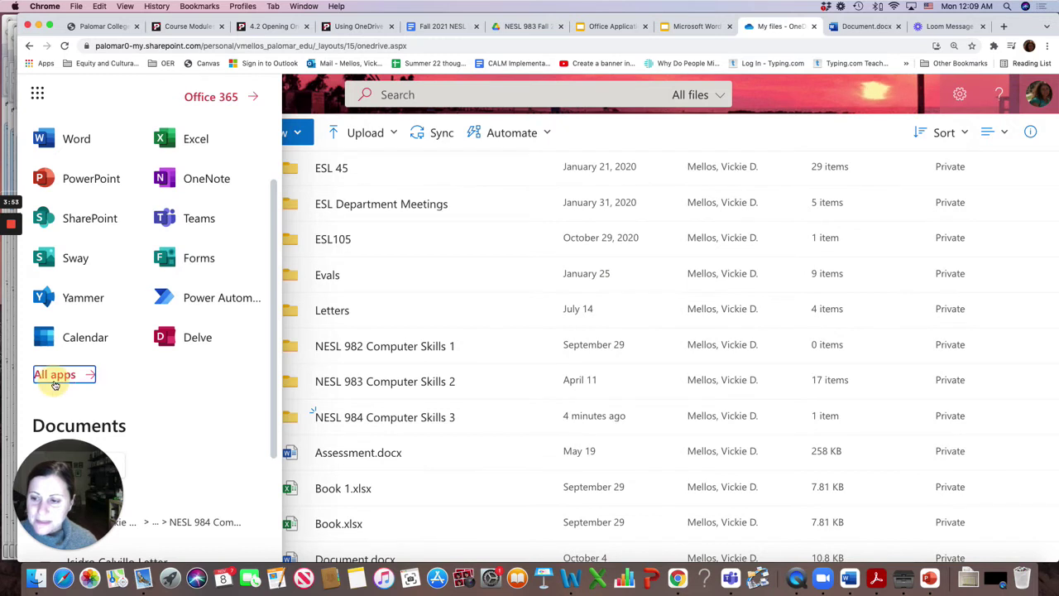
scroll(55, 384, "down", 1)
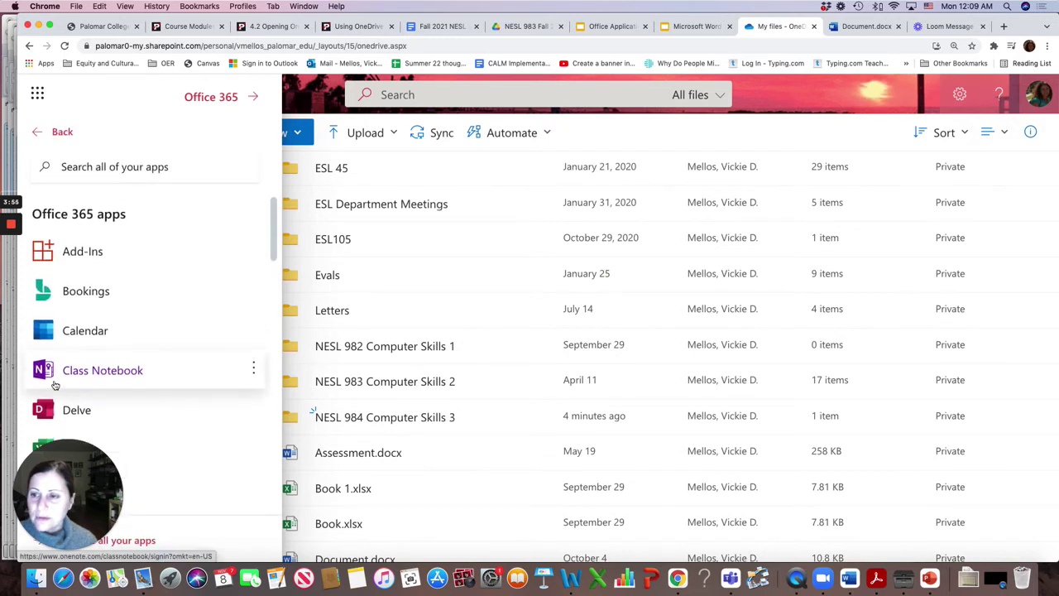
scroll(55, 383, "down", 1)
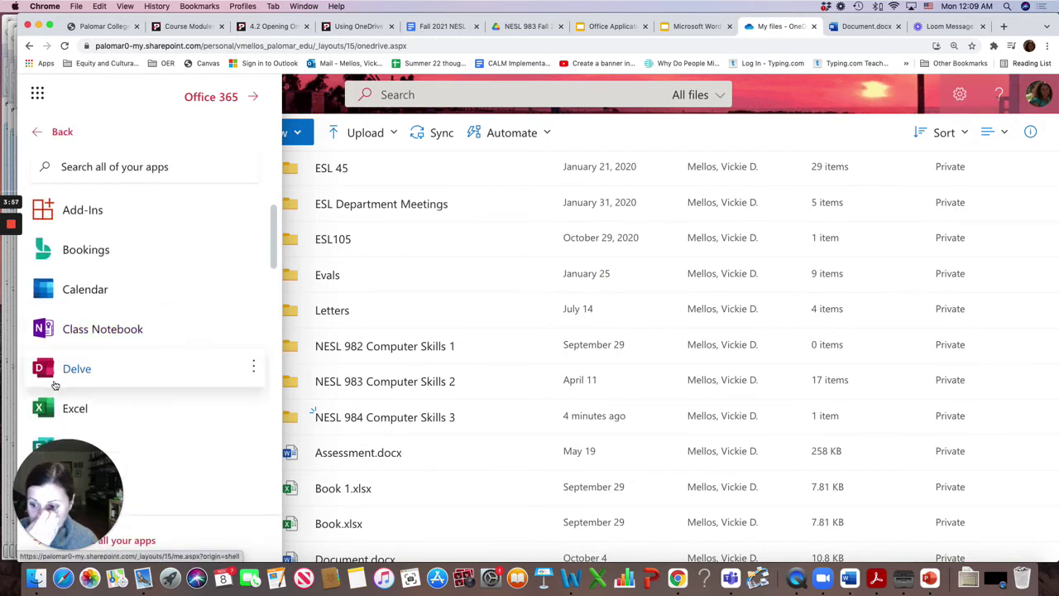
scroll(55, 384, "down", 6)
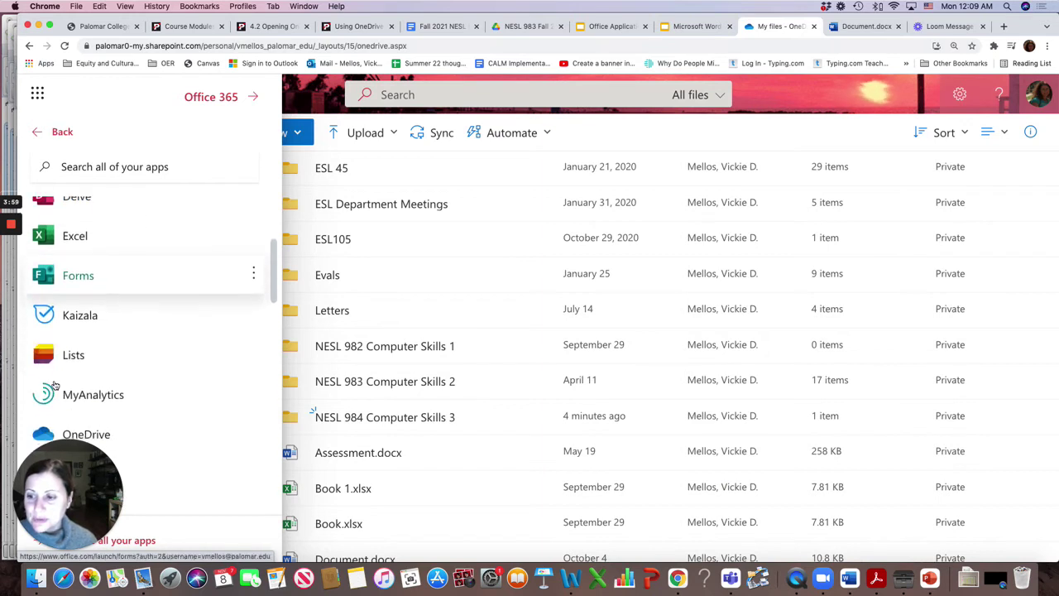
scroll(55, 383, "up", 7)
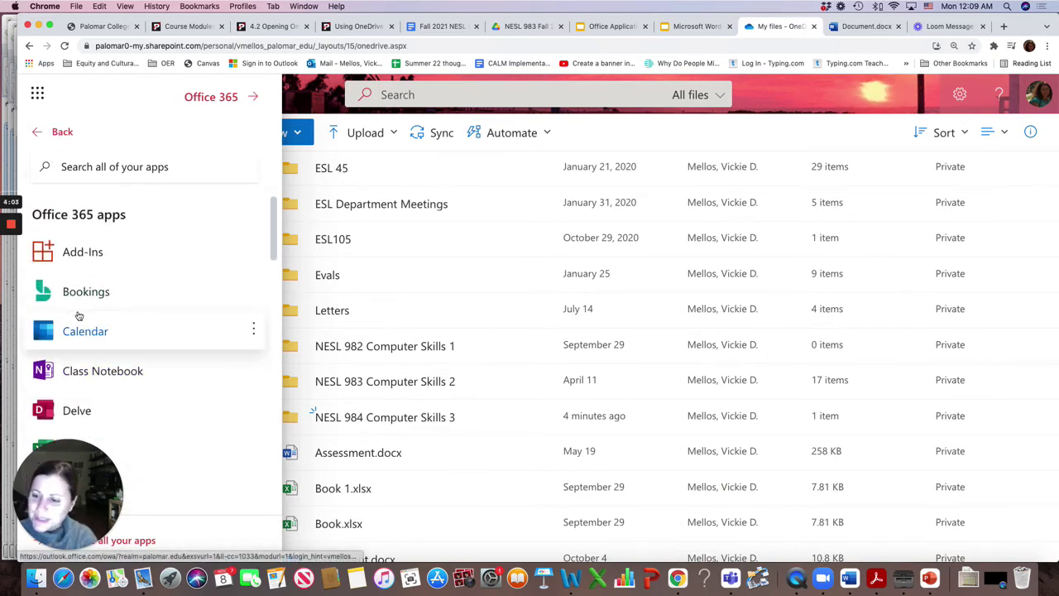
left_click(66, 134)
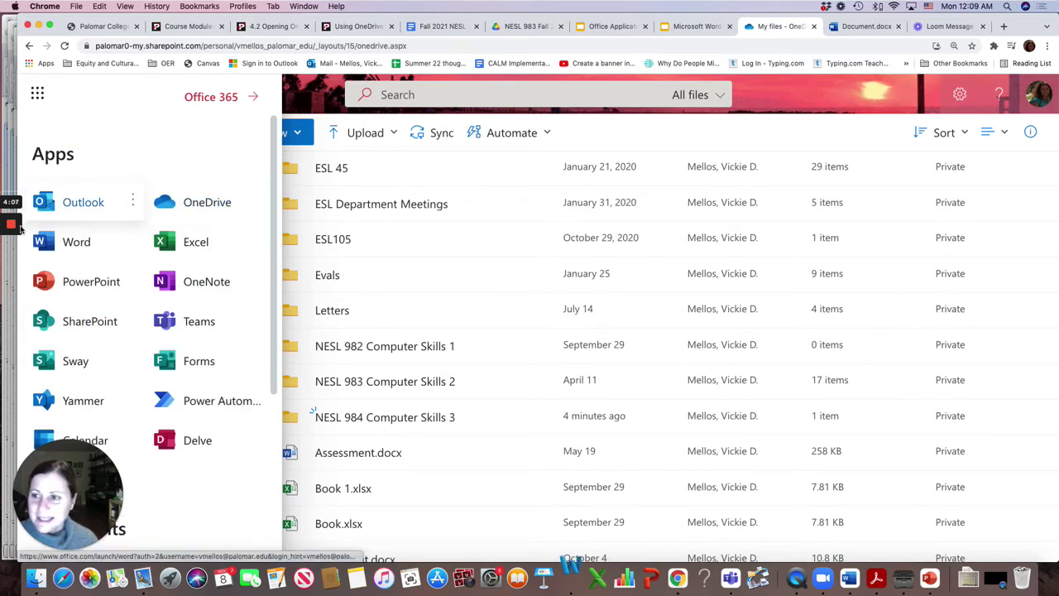
Switch to Outlook to view the inbox, and from there switch to Delve to view its popular documents.
mouse_move(19, 241)
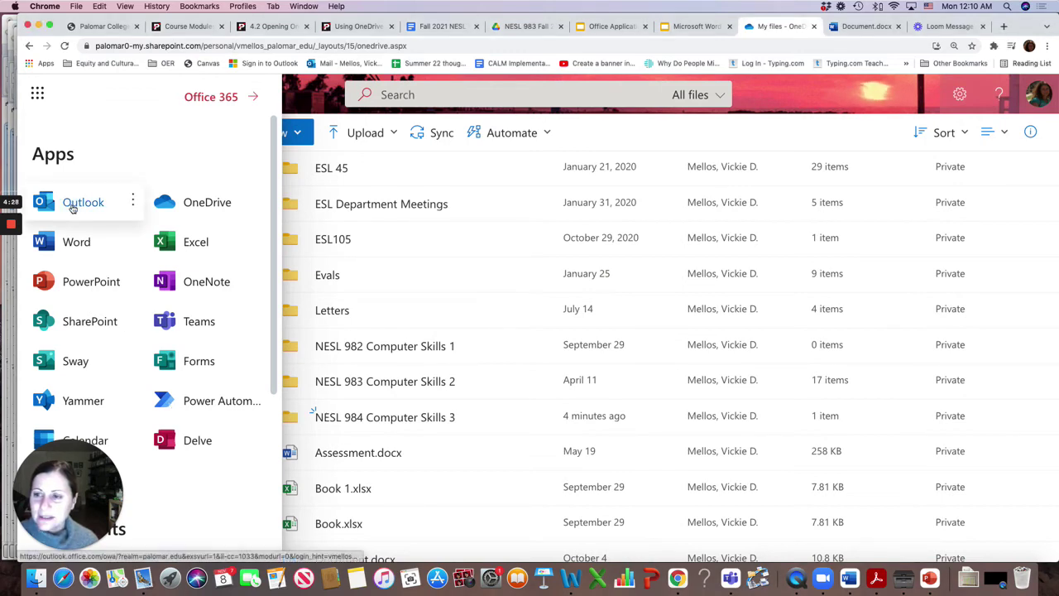
left_click(73, 208)
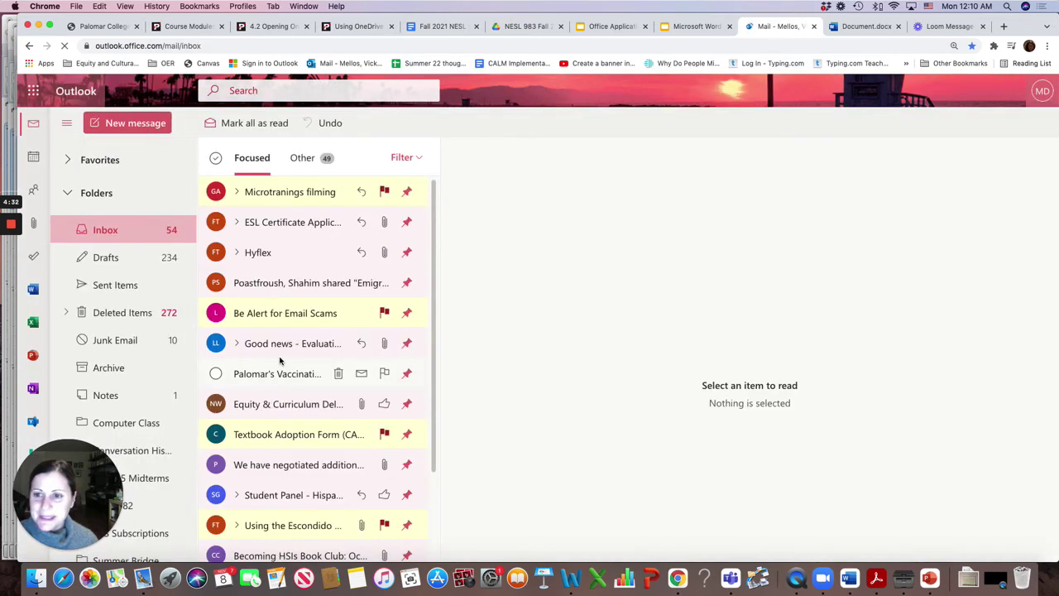
left_click(34, 91)
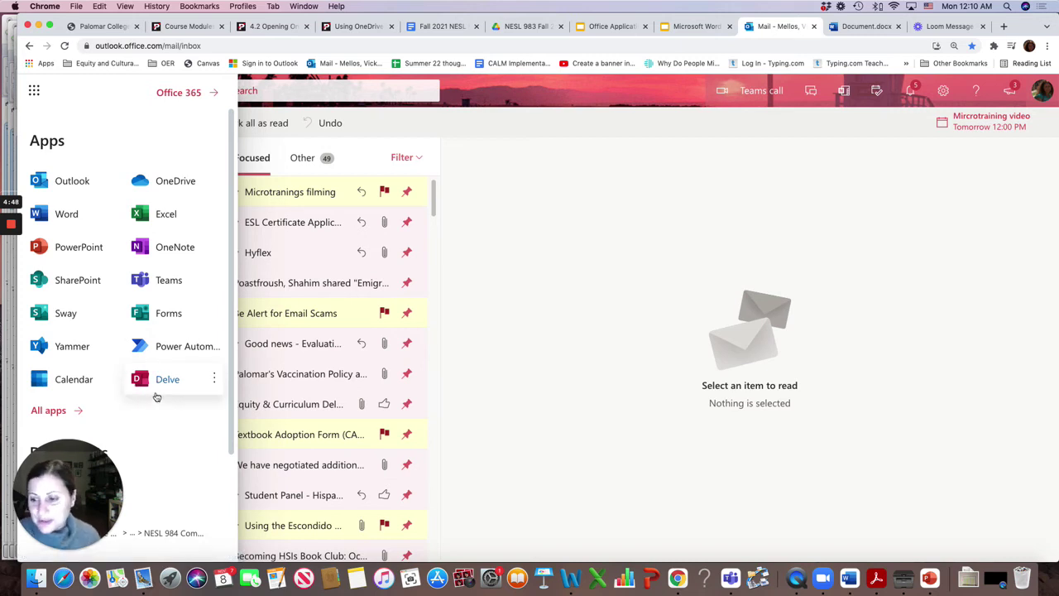
left_click(157, 380)
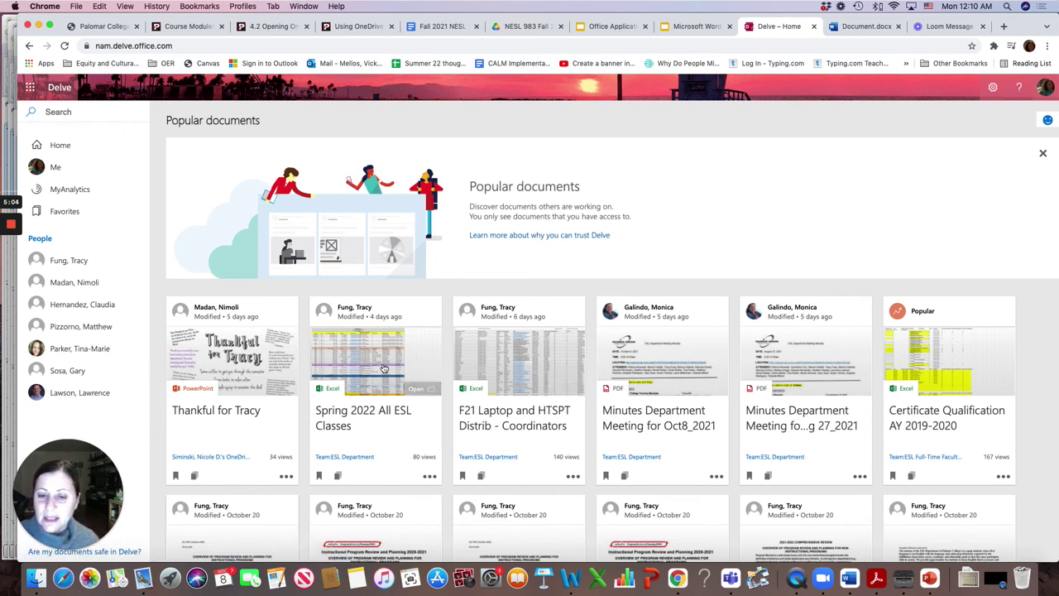
Switch back to OneDrive from Delve and locate the NESL 984 Computer Skills 3 folder in My files.
left_click(29, 87)
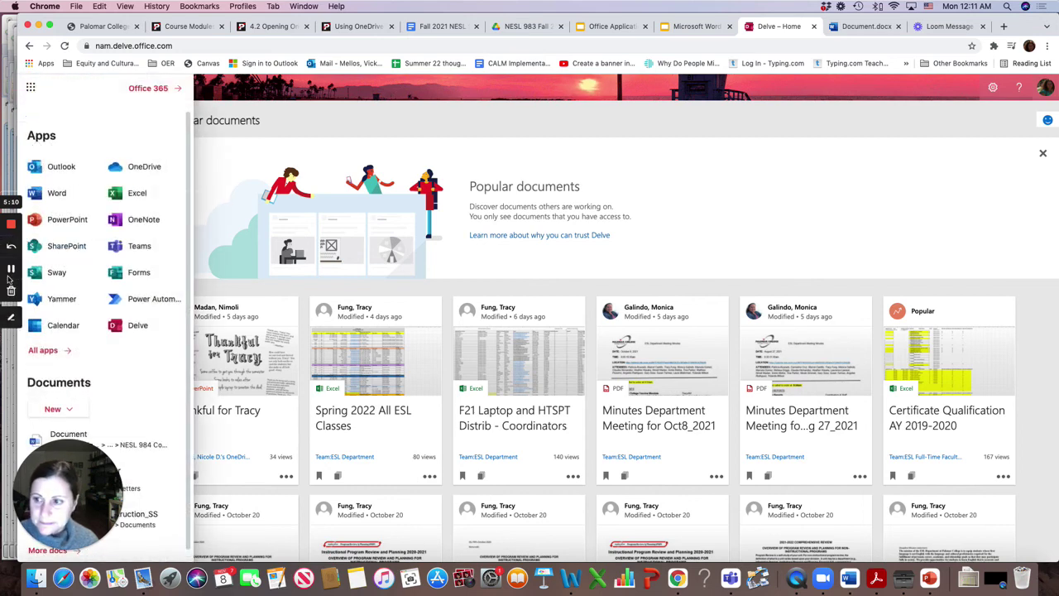
left_click(12, 271)
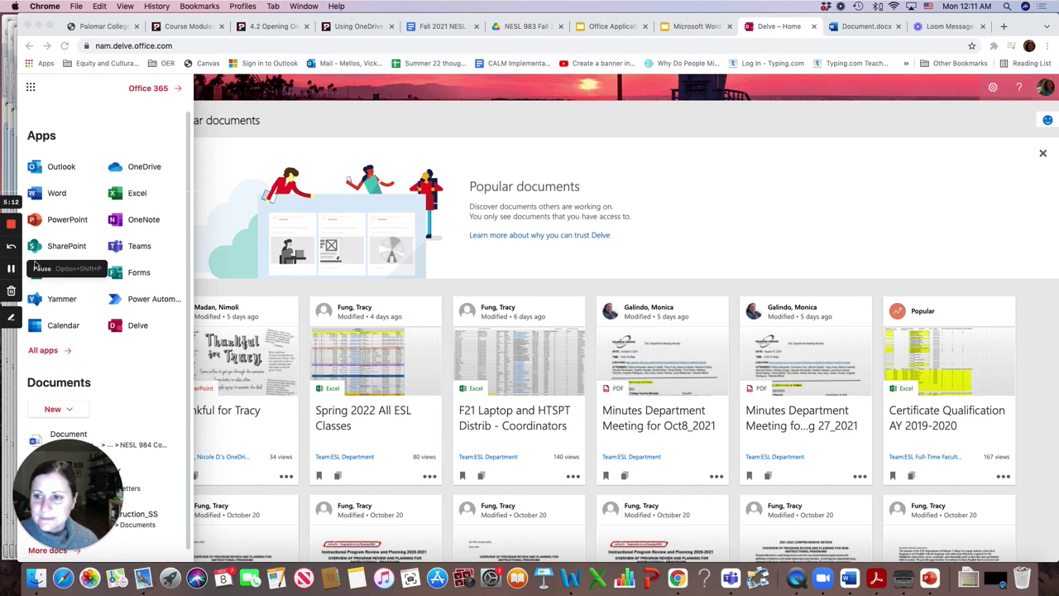
left_click(133, 167)
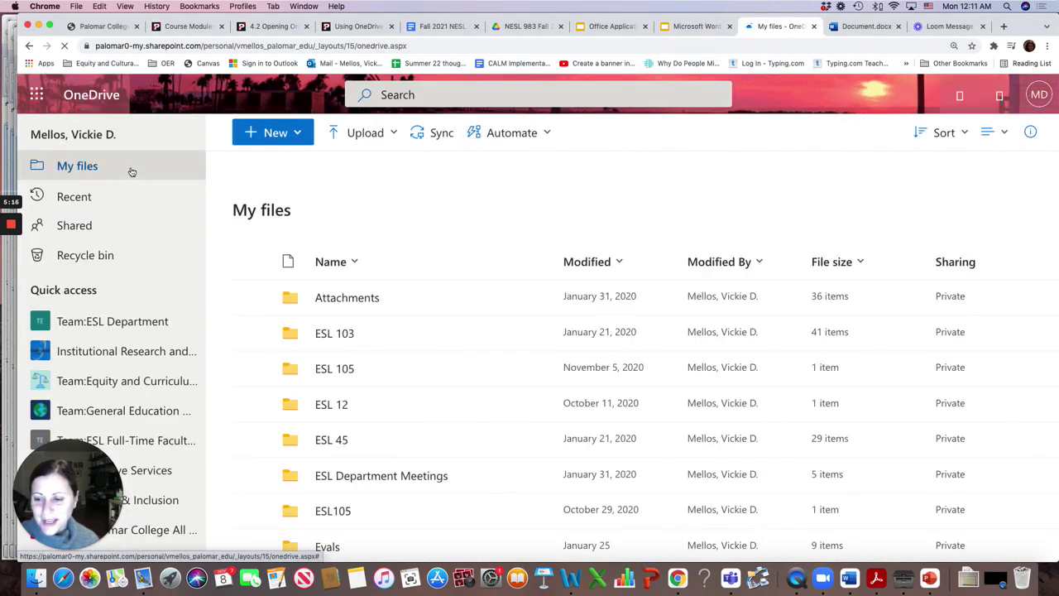
scroll(315, 356, "down", 5)
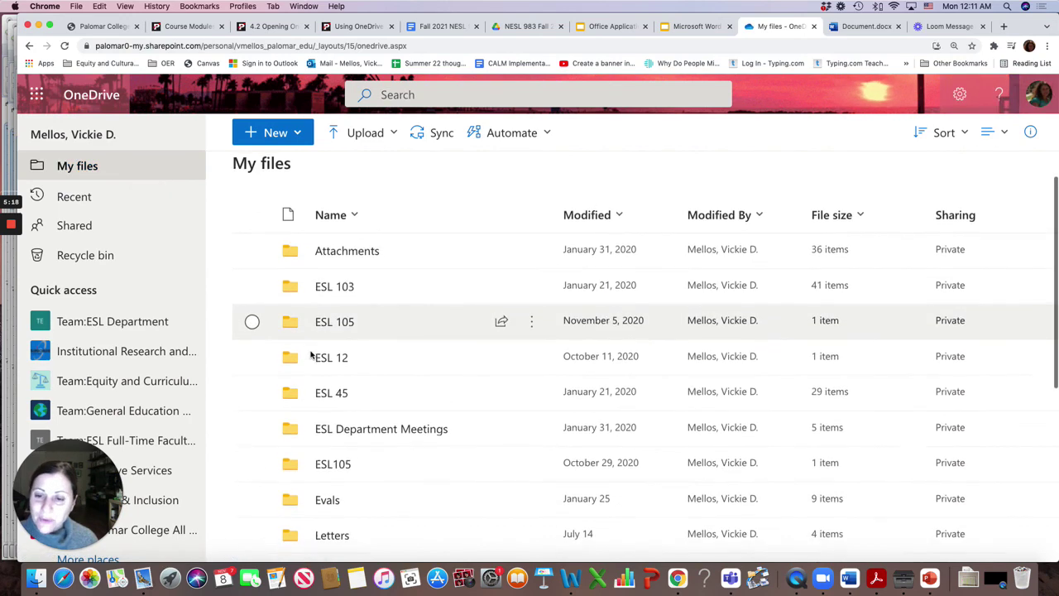
scroll(311, 354, "down", 2)
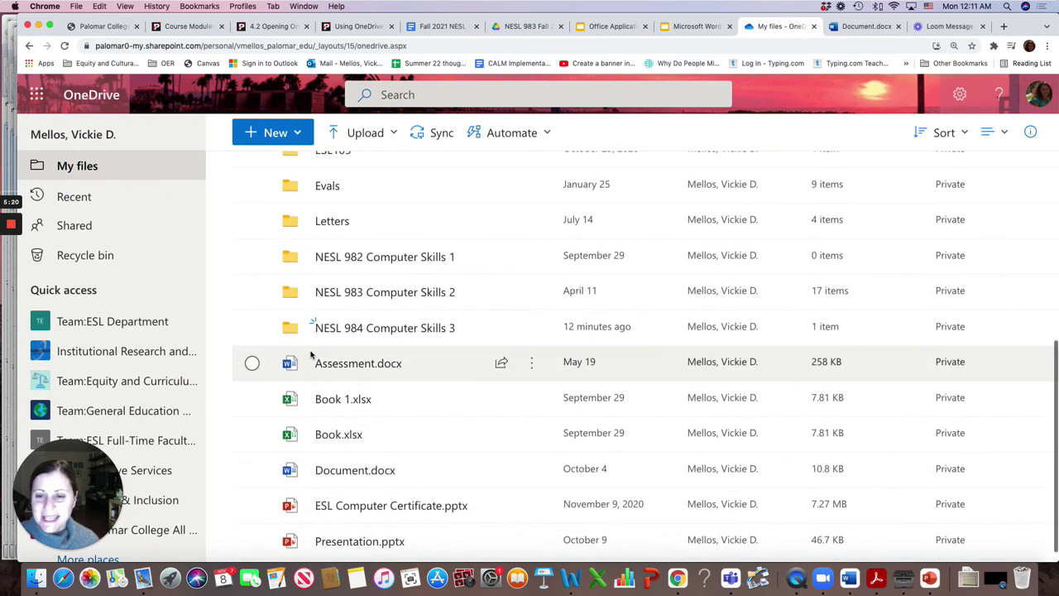
scroll(313, 389, "up", 2)
scroll(313, 428, "up", 1)
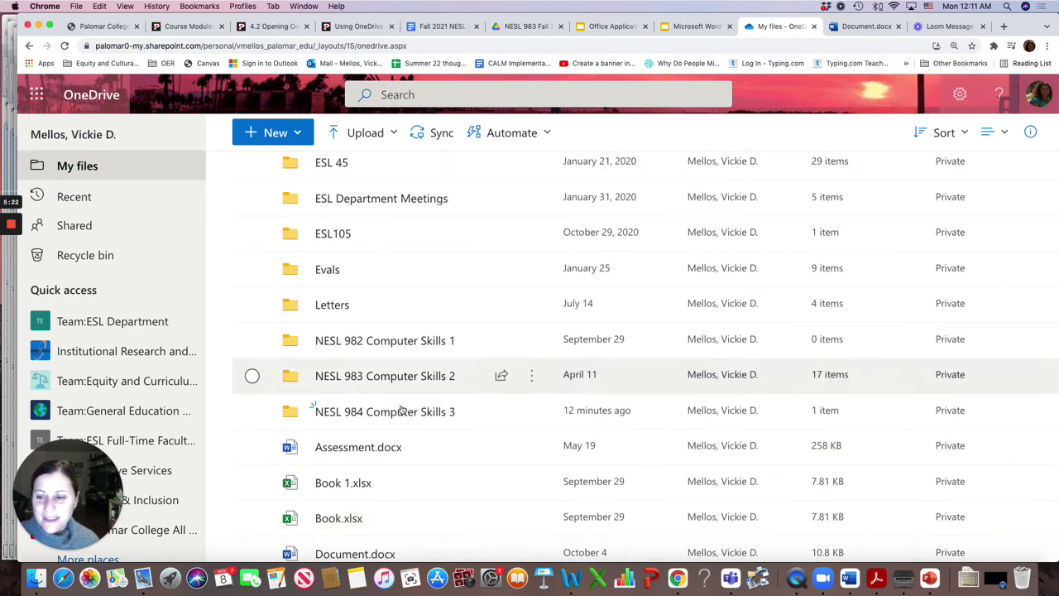